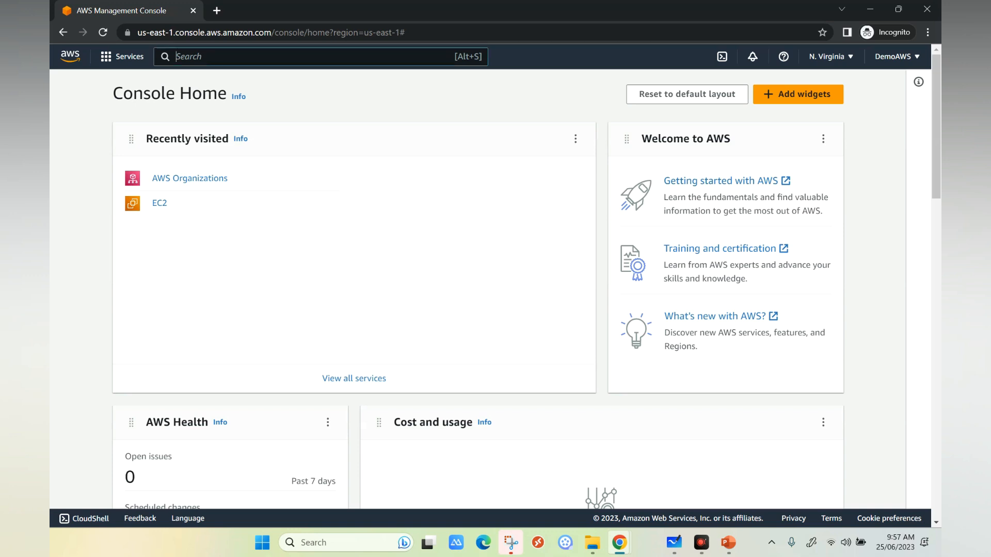
Open the AWS Organizations service and create a new organization with all features enabled.
type("orgs")
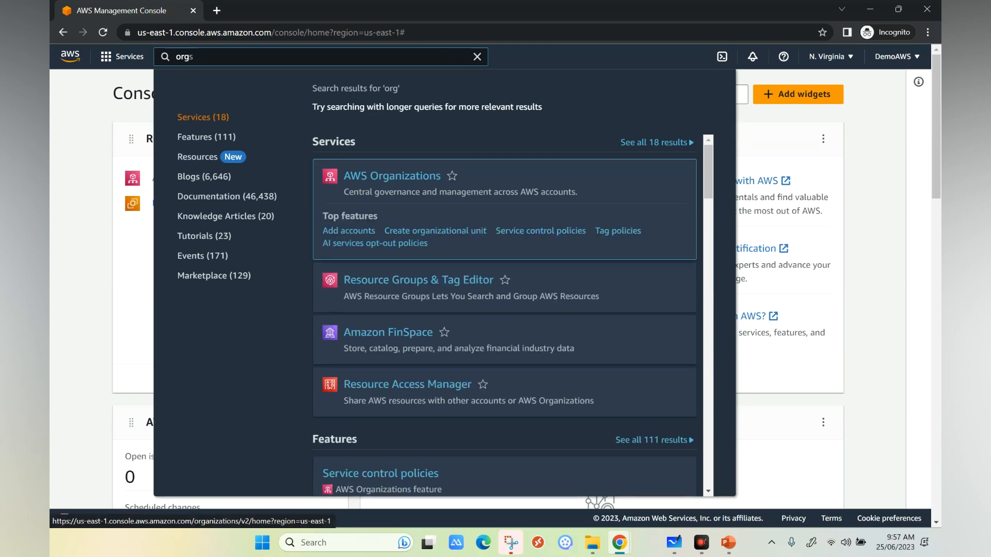
left_click(392, 176)
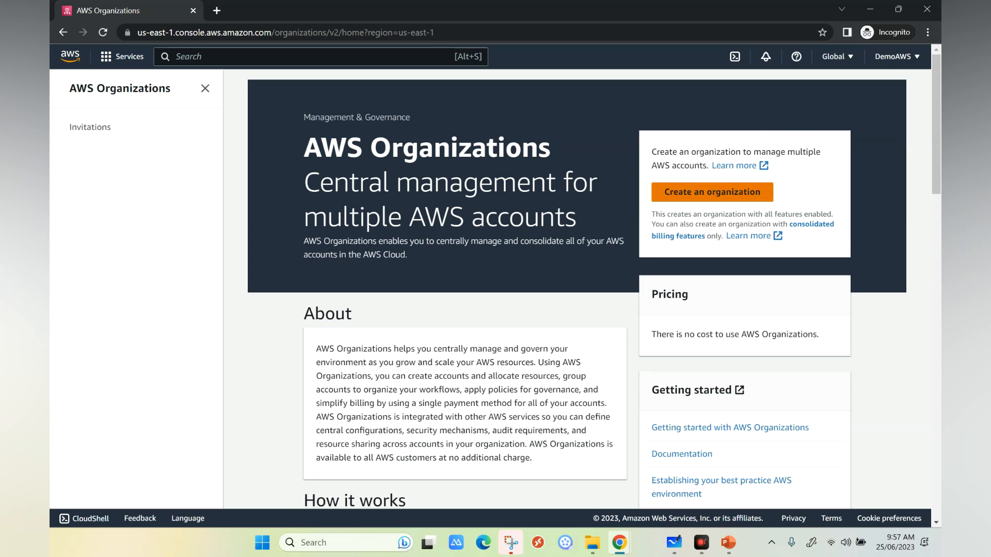
left_click(712, 192)
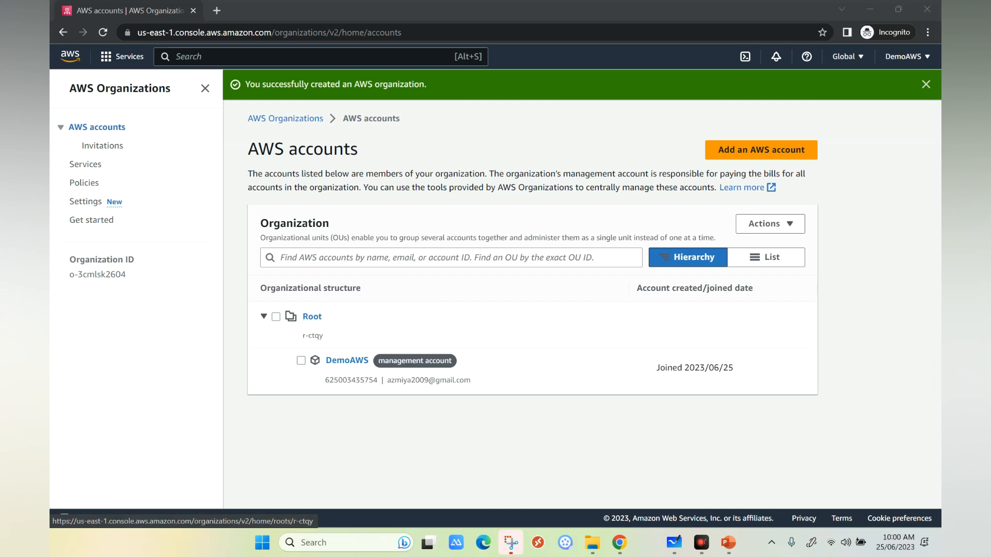
double_click(352, 380)
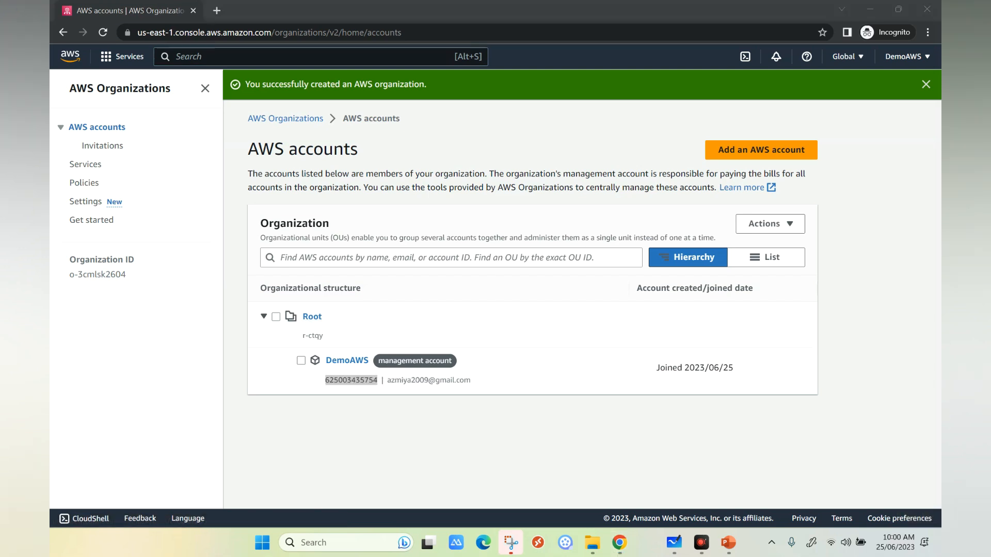
Switch to Microsoft Whiteboard and sketch a box for the AWS account on a blank area of the canvas.
left_click(674, 542)
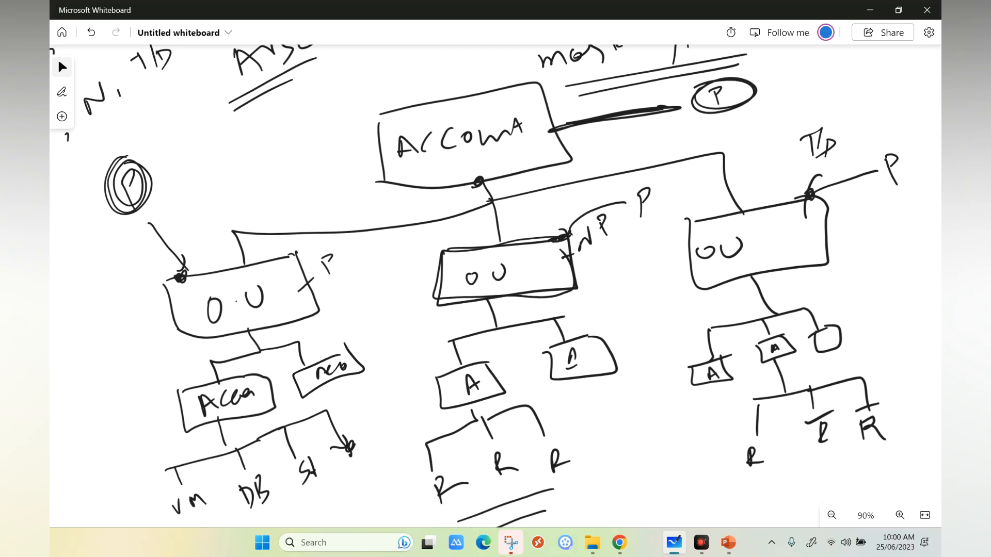
scroll(495, 287, "down", 2)
scroll(495, 287, "down", 3)
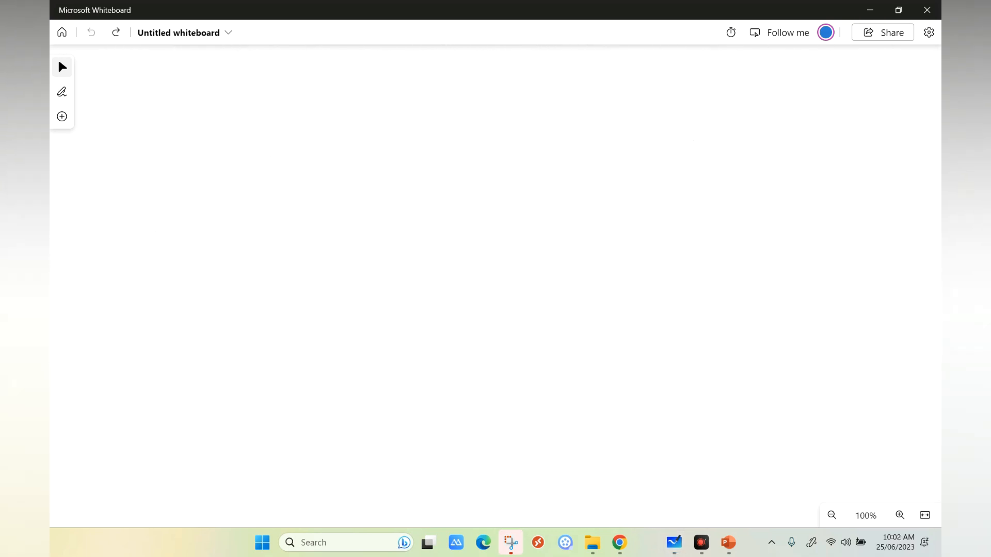
left_click(62, 32)
mouse_move(473, 275)
left_mouse_down()
mouse_move(485, 317)
mouse_move(665, 307)
mouse_move(473, 338)
left_mouse_up()
mouse_move(509, 297)
left_mouse_down()
mouse_move(511, 316)
mouse_move(535, 310)
mouse_move(553, 286)
mouse_move(558, 303)
mouse_move(630, 281)
left_mouse_up()
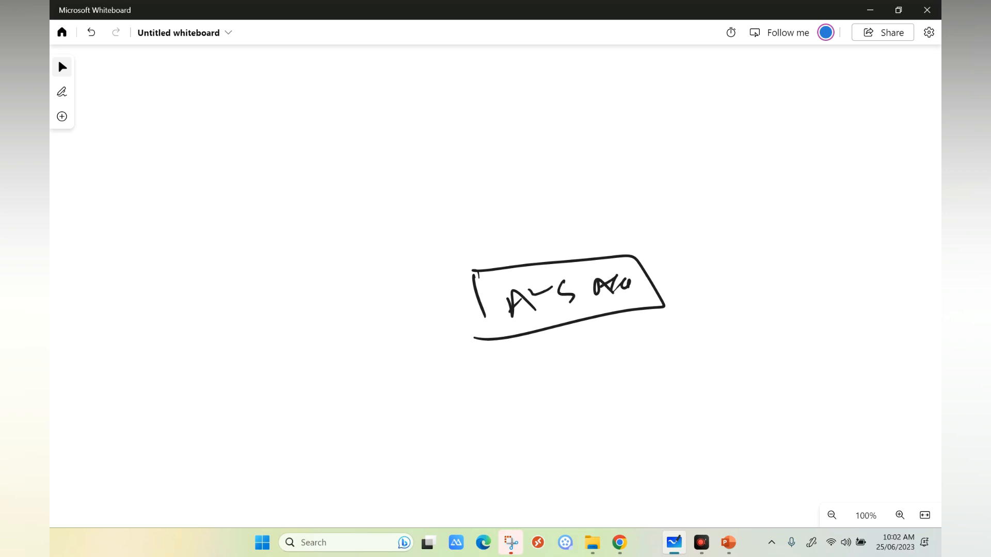
Sketch a box labelled Root above the AWS account box and annotate it with OU.
mouse_move(328, 179)
left_mouse_down()
mouse_move(442, 170)
mouse_move(467, 166)
mouse_move(463, 158)
left_mouse_up()
mouse_move(367, 197)
left_mouse_down()
mouse_move(373, 218)
mouse_move(397, 201)
left_mouse_up()
left_click_drag(412, 197, 428, 206)
mouse_move(418, 197)
left_mouse_down()
mouse_move(505, 177)
mouse_move(576, 144)
left_mouse_up()
Draw an arrow from the Root box to the AWS account box, plus outside arrows pointing at each box.
mouse_move(379, 243)
left_mouse_down()
mouse_move(399, 315)
mouse_move(462, 309)
mouse_move(442, 344)
left_mouse_up()
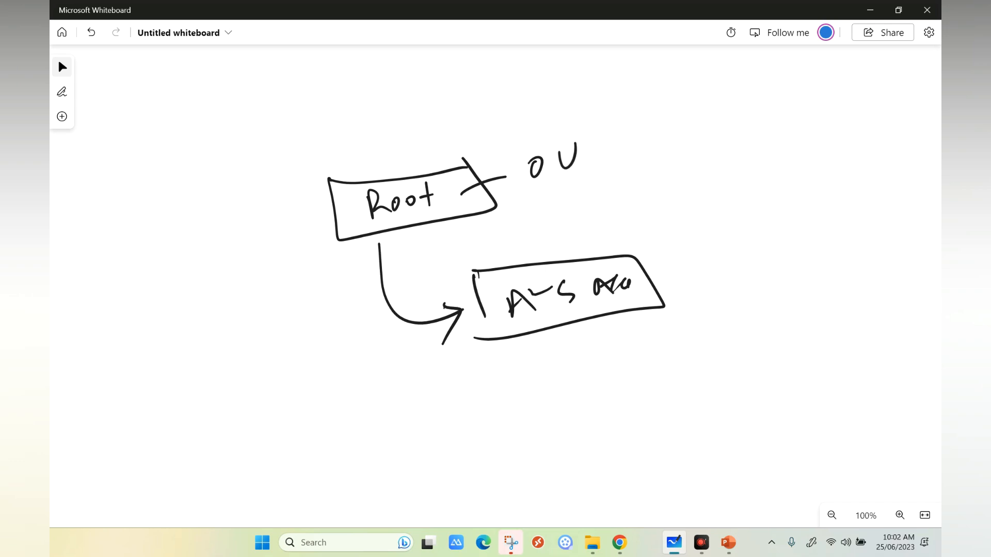
mouse_move(176, 229)
left_mouse_down()
mouse_move(317, 214)
mouse_move(307, 234)
left_mouse_up()
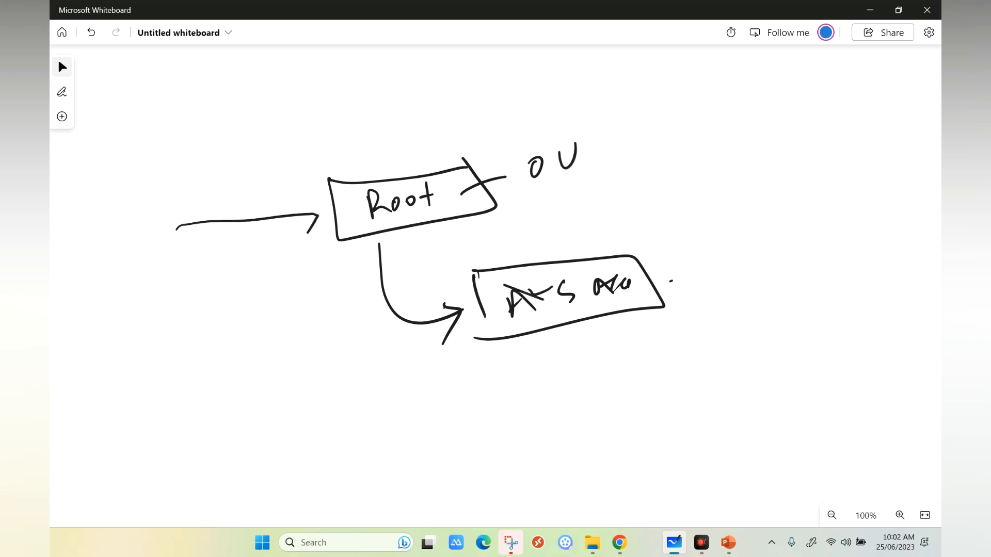
mouse_move(776, 272)
left_mouse_down()
mouse_move(667, 280)
mouse_move(706, 294)
left_mouse_up()
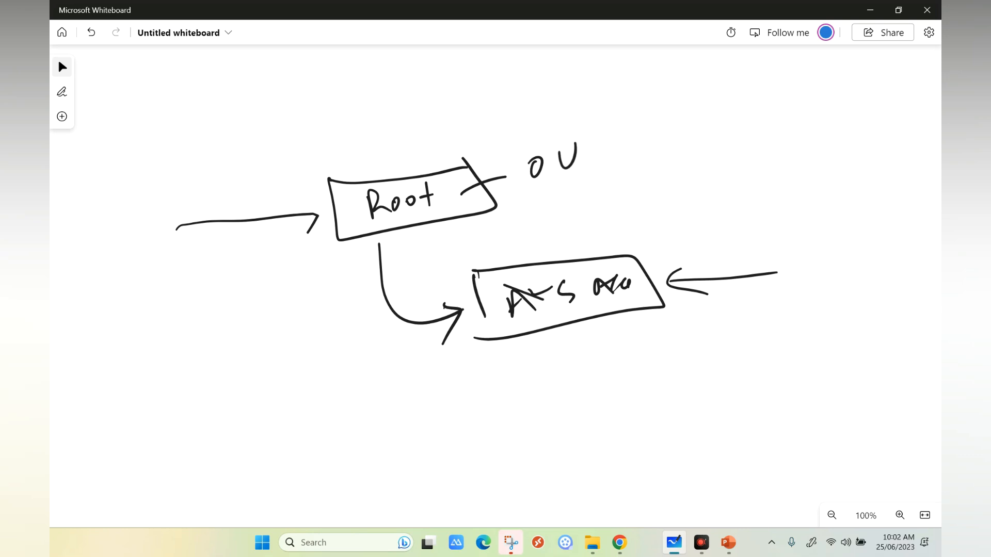
Sketch a second Root box below the first diagram with a branch line leading down to a box labelled P.
scroll(495, 284, "down", 5)
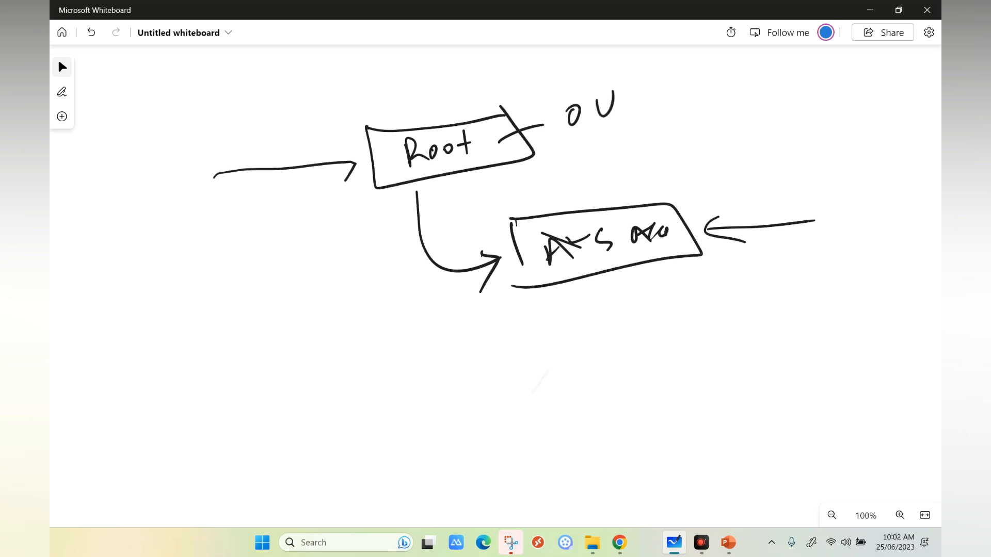
left_click_drag(423, 213, 423, 265)
mouse_move(440, 219)
left_mouse_down()
mouse_move(440, 241)
mouse_move(495, 224)
left_mouse_up()
left_click(493, 226)
mouse_move(512, 204)
left_mouse_down()
mouse_move(513, 229)
mouse_move(522, 208)
left_mouse_up()
mouse_move(428, 212)
left_mouse_down()
mouse_move(437, 207)
mouse_move(521, 261)
mouse_move(427, 260)
mouse_move(481, 334)
left_mouse_up()
mouse_move(385, 335)
left_mouse_down()
mouse_move(576, 333)
mouse_move(385, 381)
mouse_move(424, 386)
left_mouse_up()
mouse_move(334, 384)
left_mouse_down()
mouse_move(459, 422)
mouse_move(428, 382)
mouse_move(383, 422)
mouse_move(379, 410)
left_mouse_up()
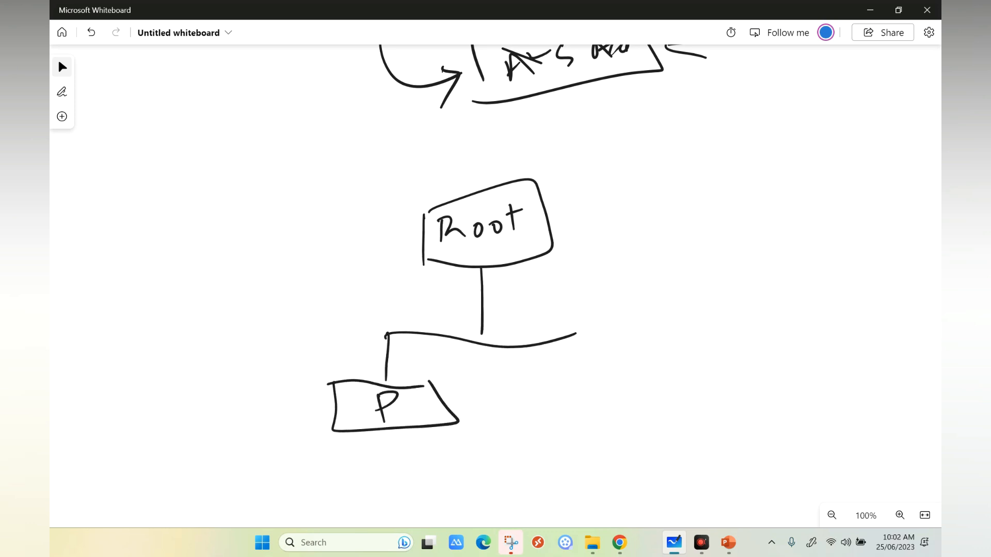
Draw a connector down from the P box and sketch a box labelled Account beneath it.
left_click_drag(516, 248, 504, 296)
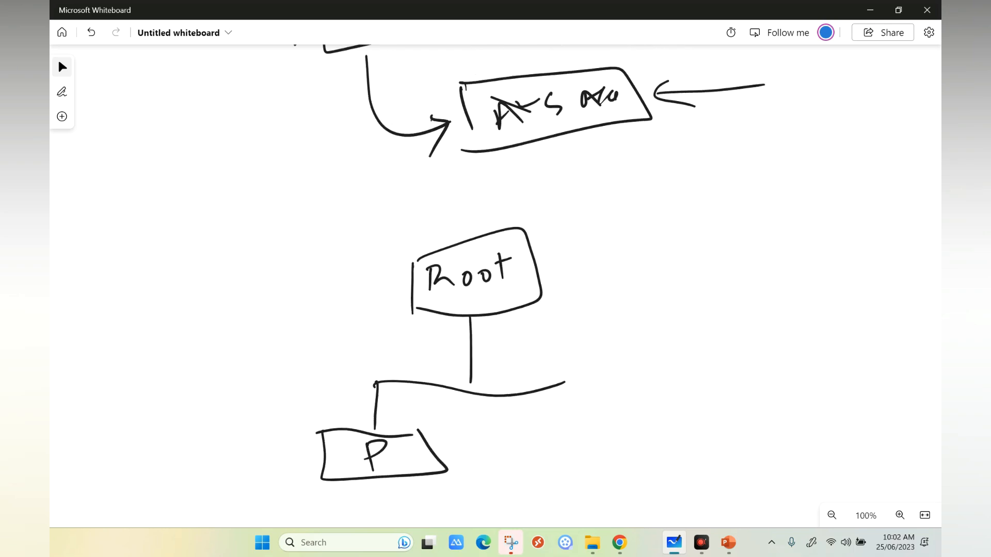
left_click_drag(614, 125, 615, 132)
left_click_drag(475, 268, 560, 122)
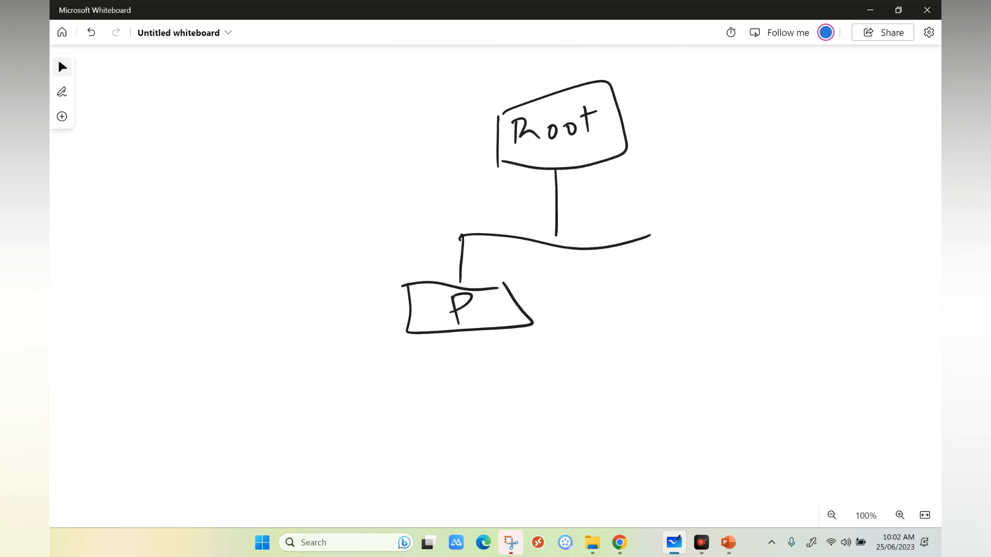
mouse_move(463, 328)
left_mouse_down()
mouse_move(384, 384)
mouse_move(389, 395)
left_mouse_up()
mouse_move(341, 404)
left_mouse_down()
mouse_move(442, 387)
mouse_move(372, 439)
mouse_move(390, 422)
mouse_move(396, 429)
left_mouse_up()
mouse_move(409, 416)
left_mouse_down()
mouse_move(407, 431)
mouse_move(415, 423)
left_mouse_up()
left_click_drag(423, 416, 448, 413)
left_click_drag(450, 402, 457, 420)
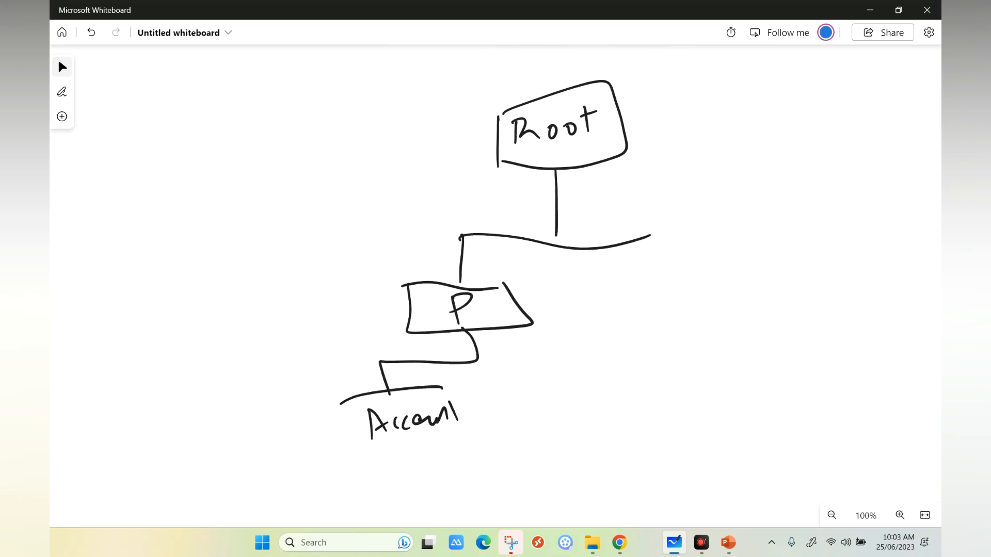
mouse_move(340, 405)
left_mouse_down()
mouse_move(345, 415)
mouse_move(487, 412)
mouse_move(441, 387)
left_mouse_up()
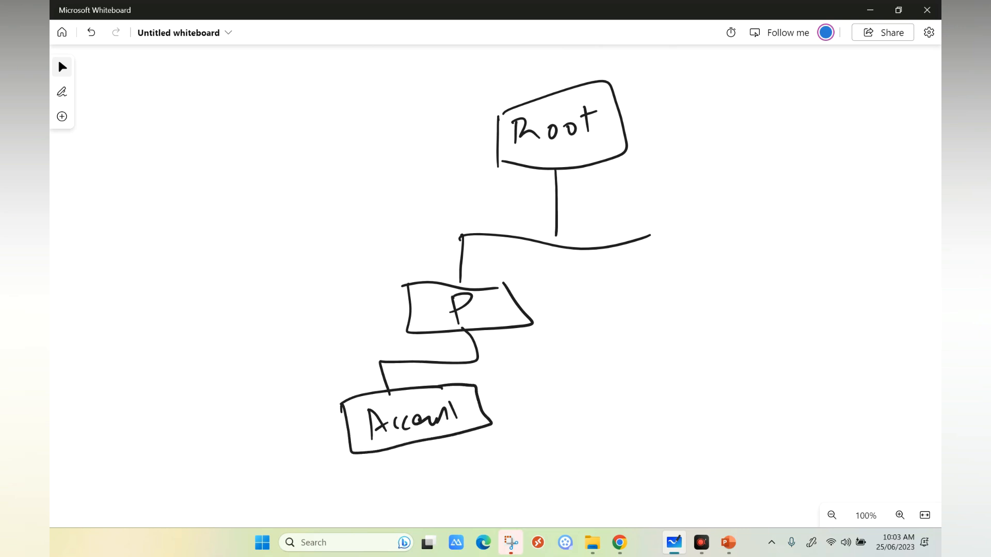
Draw an arrow pointing at the P box and label its outer end P.
left_click_drag(408, 305, 224, 327)
mouse_move(380, 288)
left_mouse_down()
mouse_move(406, 305)
mouse_move(395, 322)
left_mouse_up()
mouse_move(181, 361)
left_mouse_down()
mouse_move(183, 305)
mouse_move(180, 326)
left_mouse_up()
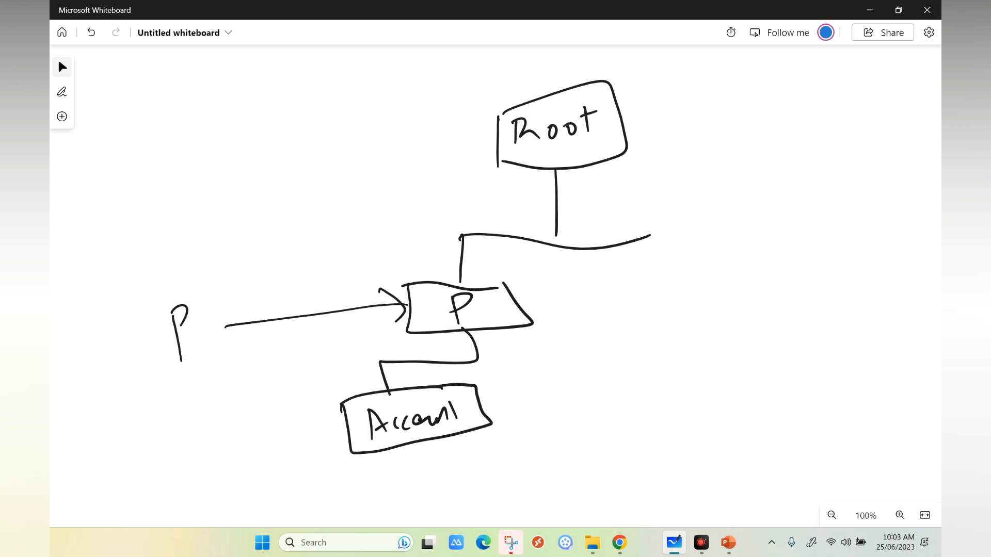
Extend the Root branch to a box labelled NP and sketch a connected account box beneath it.
mouse_move(645, 238)
left_mouse_down()
mouse_move(688, 285)
mouse_move(741, 272)
left_mouse_up()
mouse_move(684, 320)
left_mouse_down()
mouse_move(706, 292)
mouse_move(716, 321)
mouse_move(715, 305)
left_mouse_up()
mouse_move(665, 291)
left_mouse_down()
mouse_move(667, 318)
mouse_move(754, 277)
left_mouse_up()
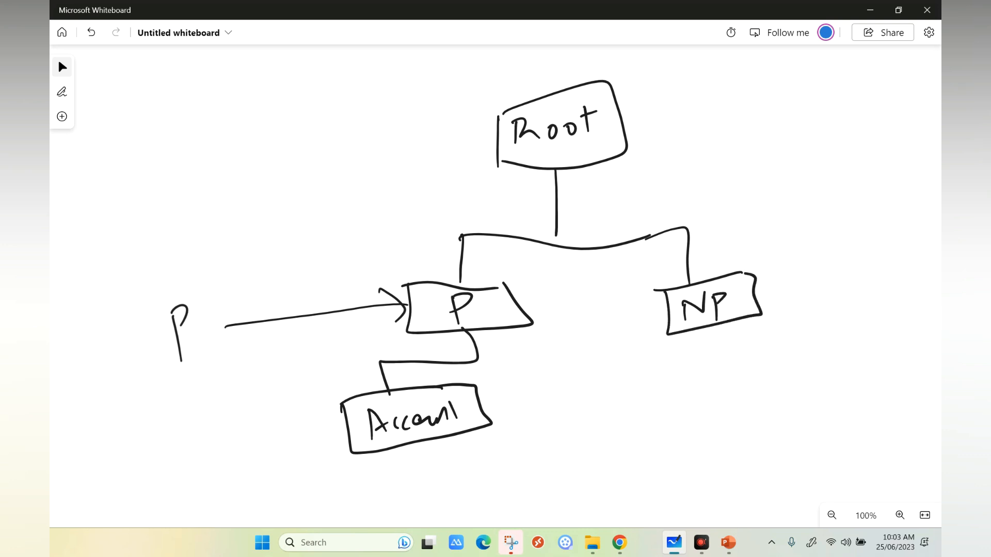
mouse_move(695, 331)
left_mouse_down()
mouse_move(696, 370)
mouse_move(702, 361)
mouse_move(682, 379)
mouse_move(778, 358)
left_mouse_up()
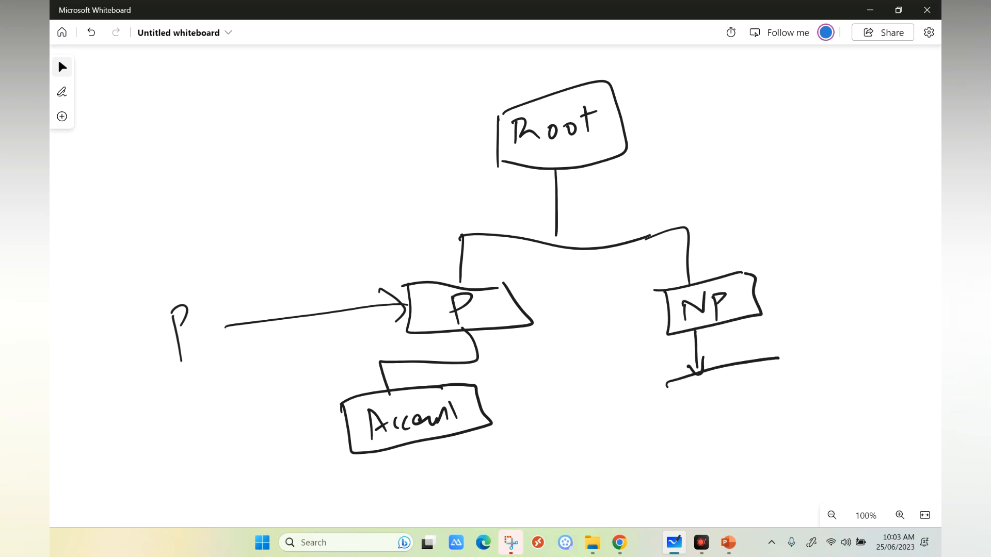
mouse_move(690, 410)
left_mouse_down()
mouse_move(710, 408)
mouse_move(703, 401)
left_mouse_up()
mouse_move(730, 388)
left_mouse_down()
mouse_move(738, 403)
mouse_move(772, 390)
left_mouse_up()
mouse_move(666, 389)
left_mouse_down()
mouse_move(809, 384)
mouse_move(792, 359)
left_mouse_up()
Draw an arrow pointing at the NP box and label its outer end P.
mouse_move(746, 273)
left_mouse_down()
mouse_move(809, 239)
mouse_move(776, 271)
left_mouse_up()
mouse_move(821, 217)
left_mouse_down()
mouse_move(829, 248)
mouse_move(825, 230)
left_mouse_up()
left_click(842, 225)
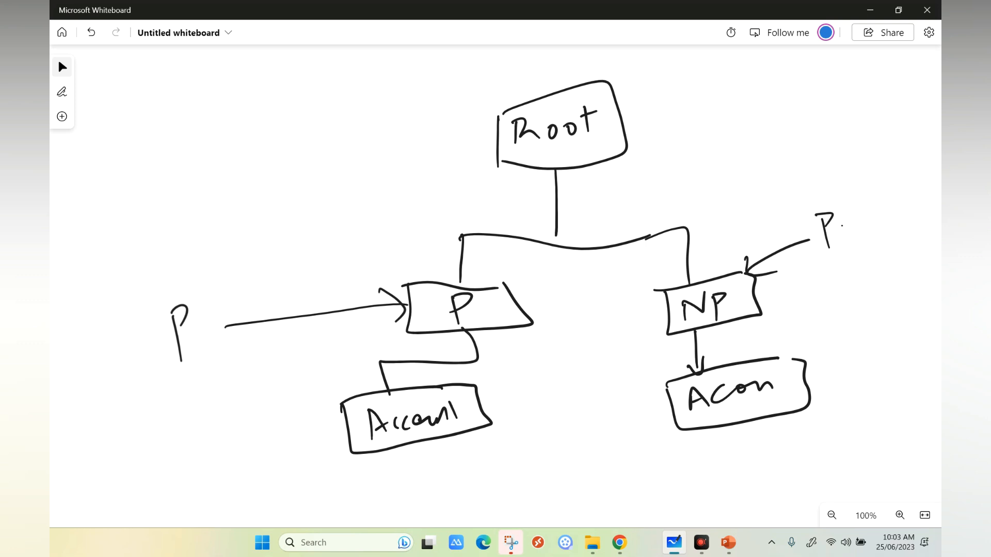
Draw an arrow pointing at the second Root box and mark the branch leading down through the P box.
mouse_move(333, 128)
left_mouse_down()
mouse_move(489, 126)
mouse_move(471, 145)
left_mouse_up()
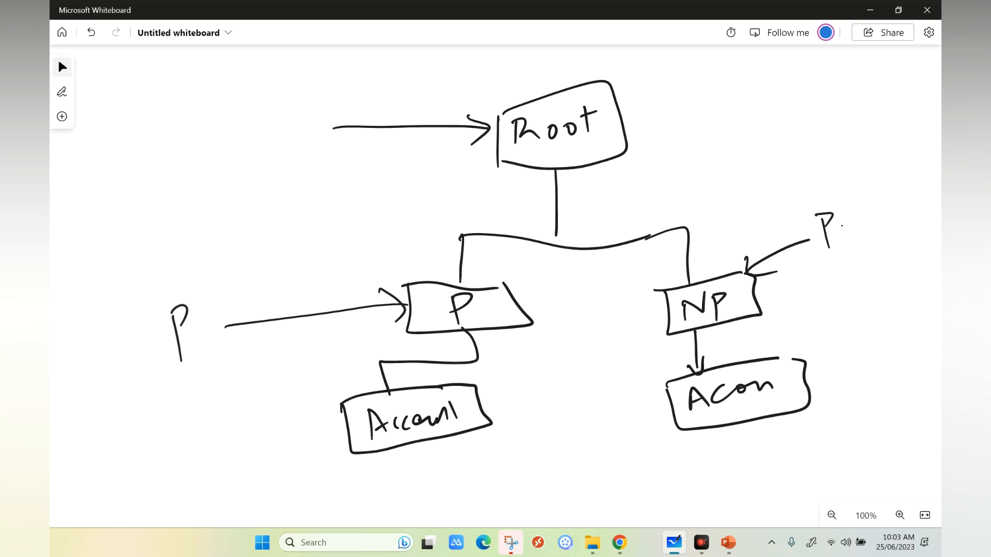
mouse_move(527, 292)
left_mouse_down()
mouse_move(545, 304)
mouse_move(561, 287)
left_mouse_up()
left_click_drag(527, 191, 440, 411)
mouse_move(562, 159)
left_mouse_down()
mouse_move(548, 177)
mouse_move(561, 172)
left_mouse_up()
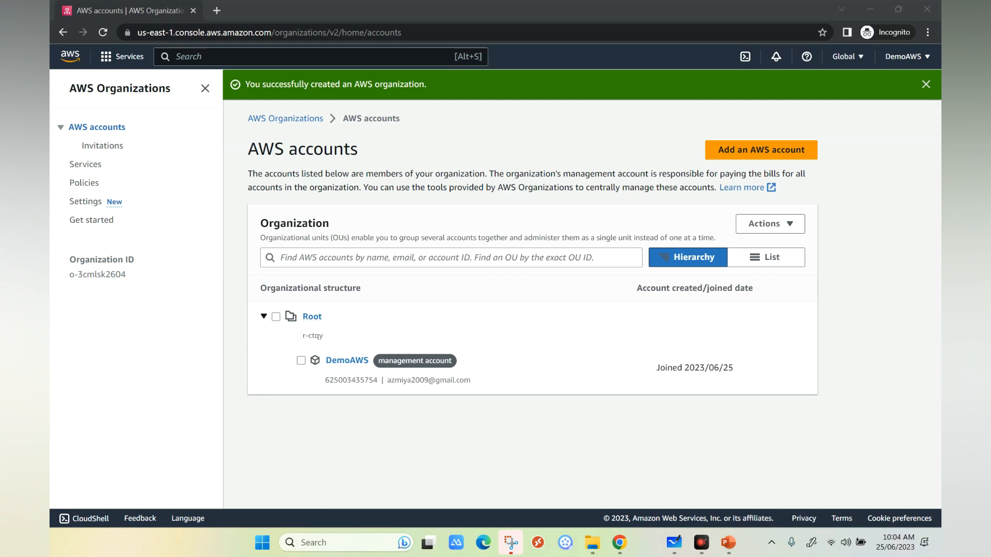
Create an organizational unit named Production under Root in AWS Organizations.
left_click(276, 316)
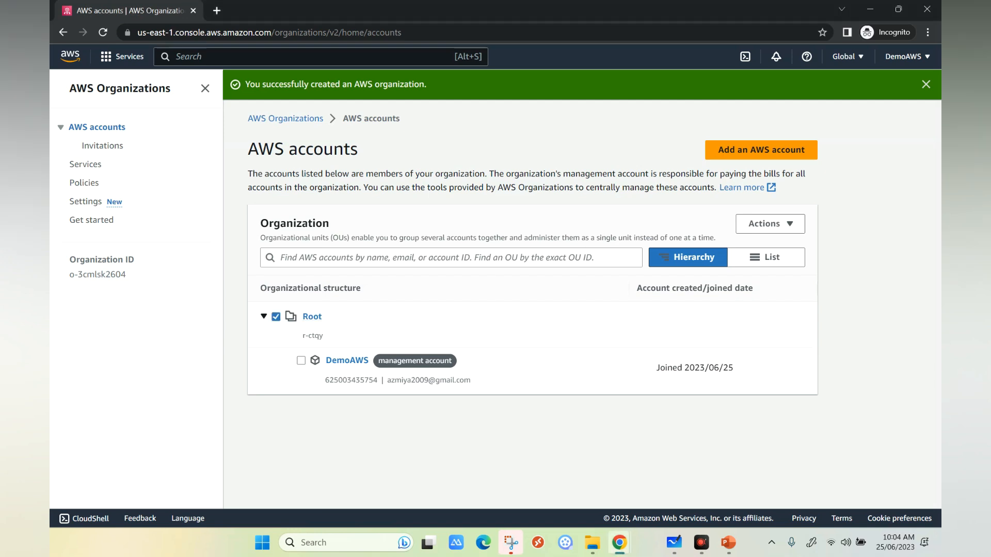
left_click(769, 224)
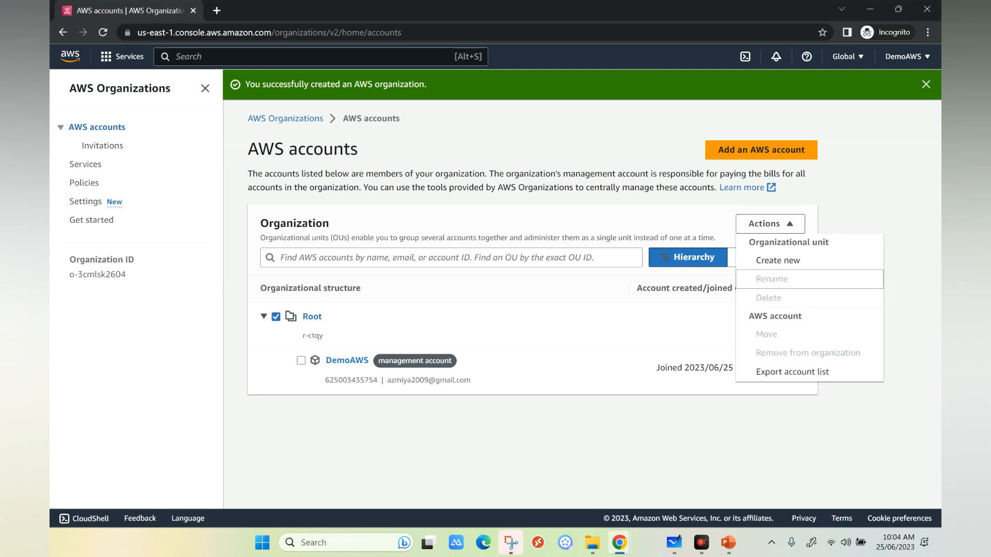
left_click(777, 260)
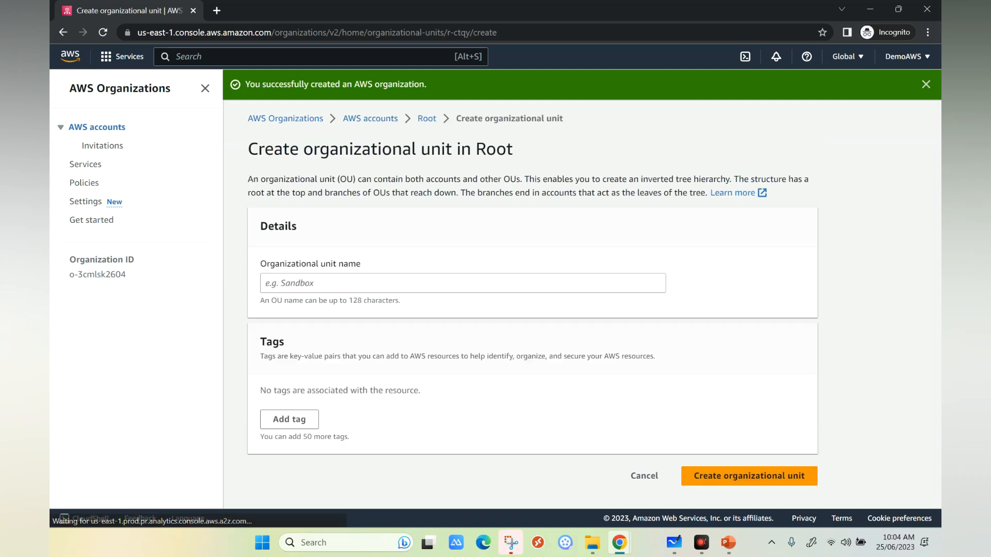
type("P")
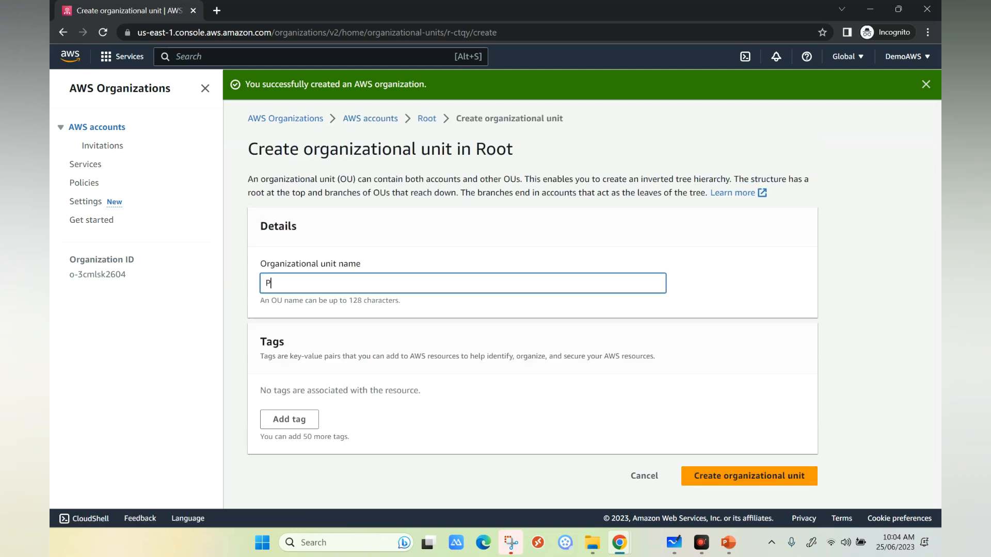
type("roduction")
left_click(748, 476)
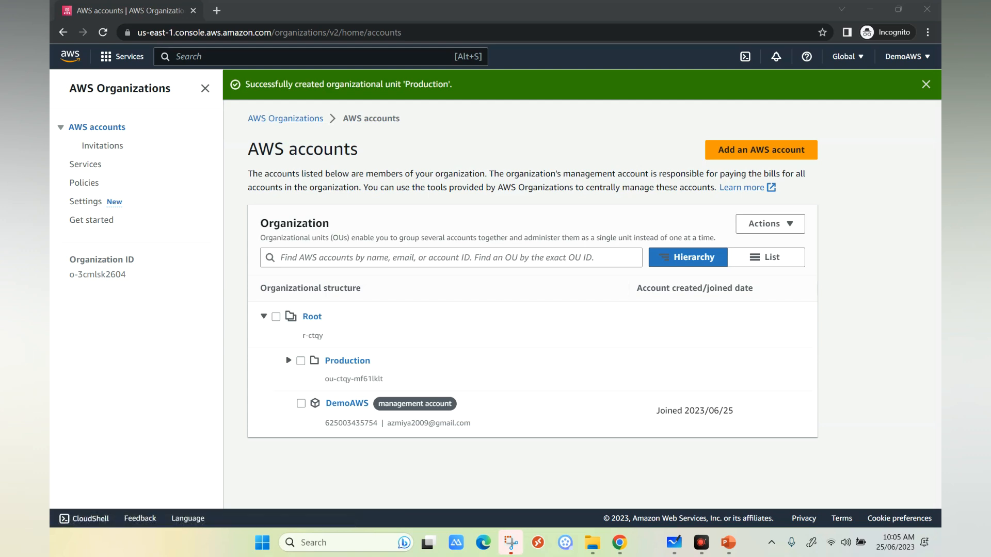
Move the DemoAWS management account into the Production organizational unit and check that unit's contents.
left_click(301, 404)
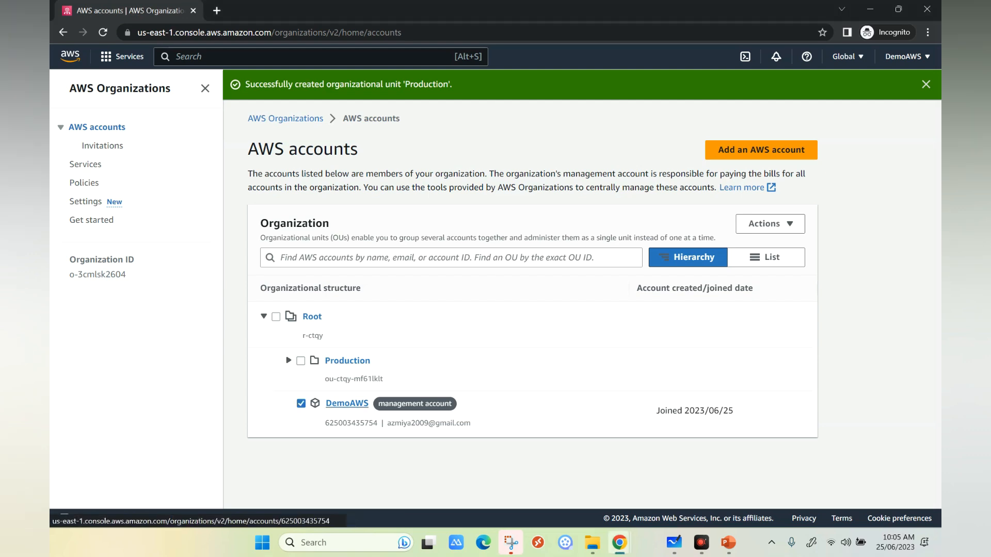
left_click(769, 223)
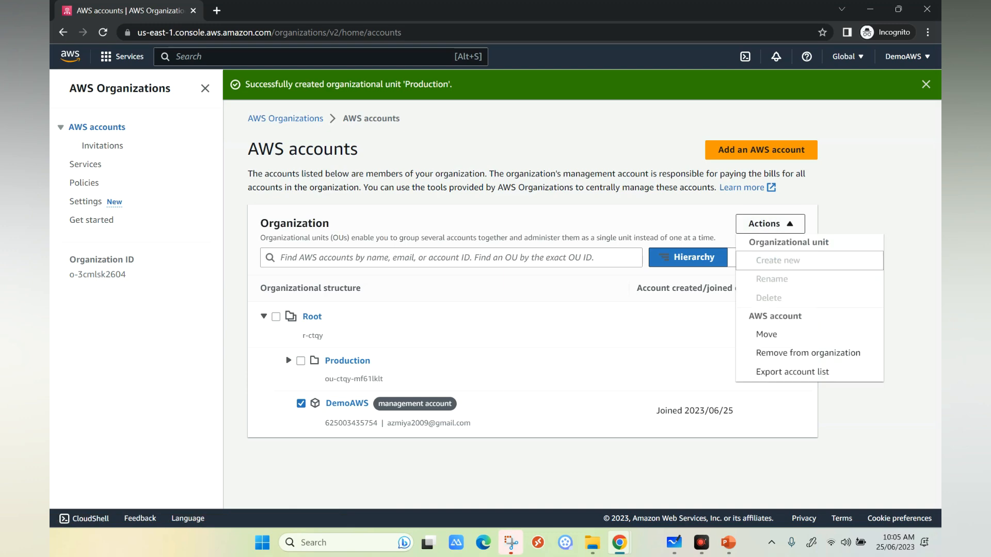
left_click(766, 335)
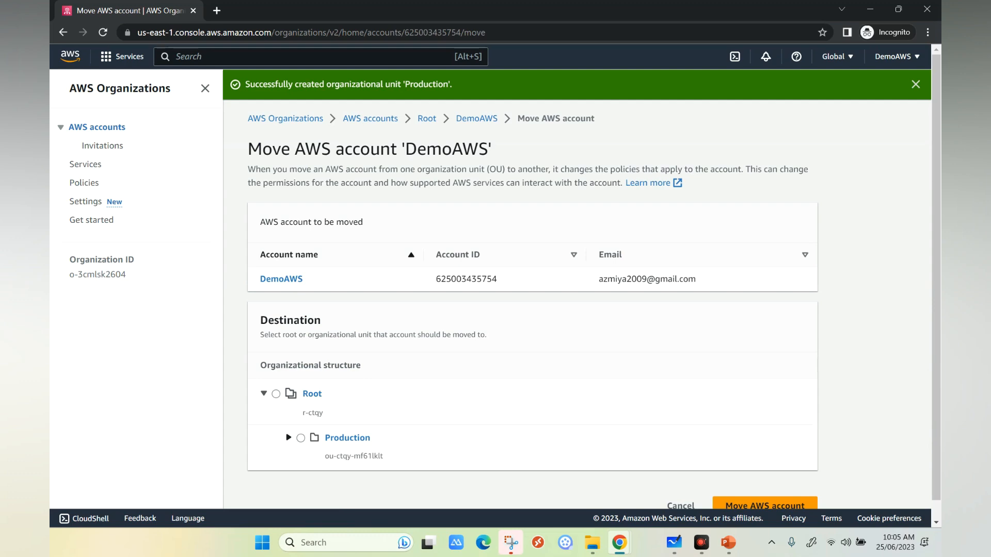
left_click(301, 438)
scroll(577, 284, "down", 1)
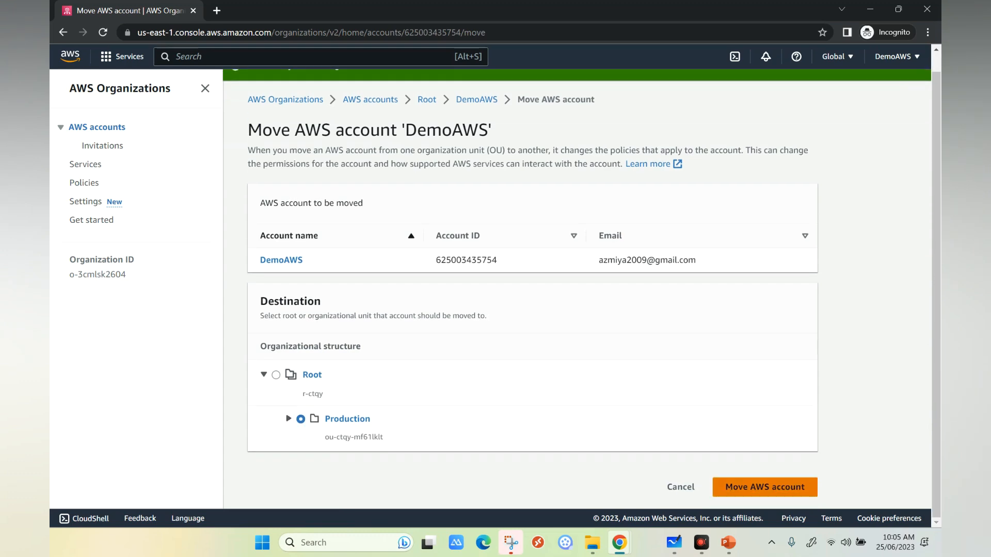
left_click(764, 487)
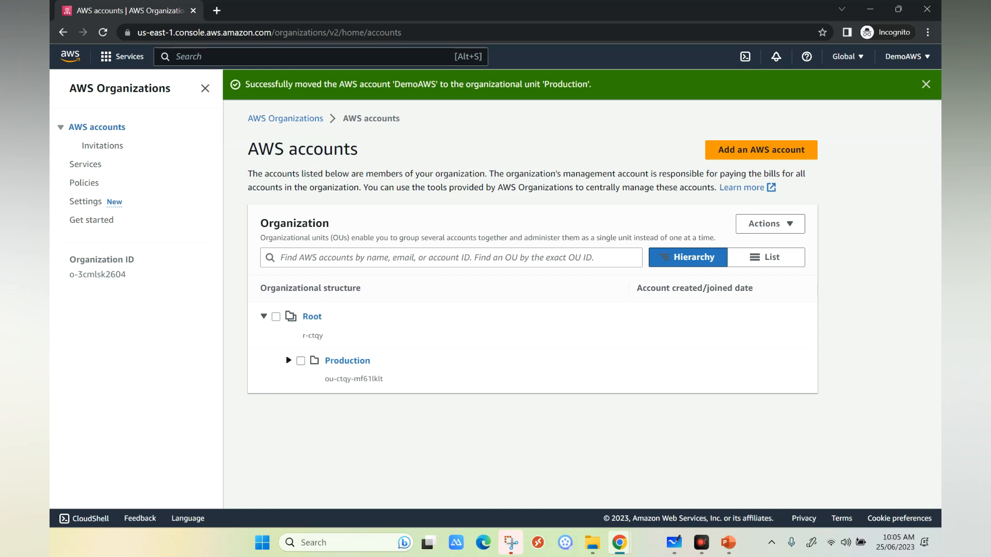
left_click(288, 360)
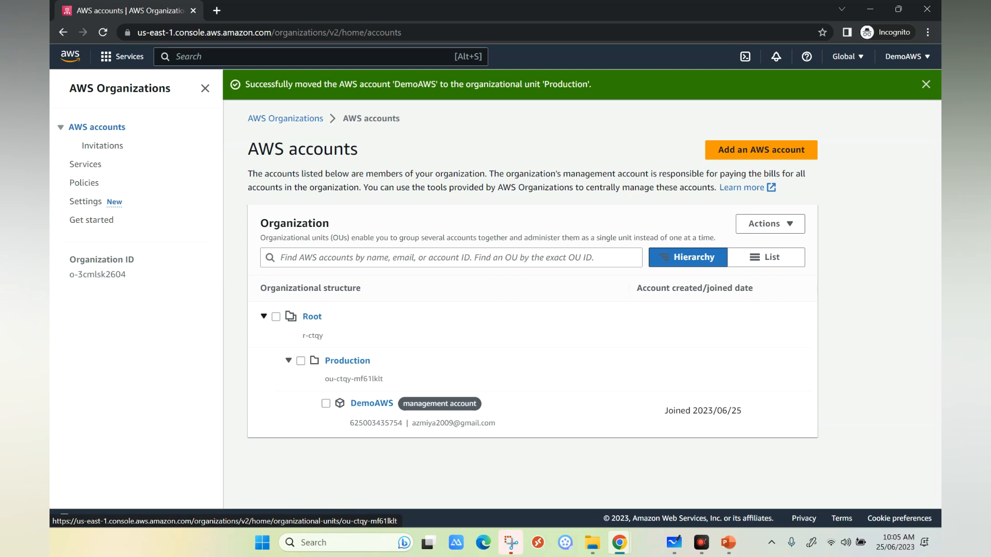
left_click(289, 360)
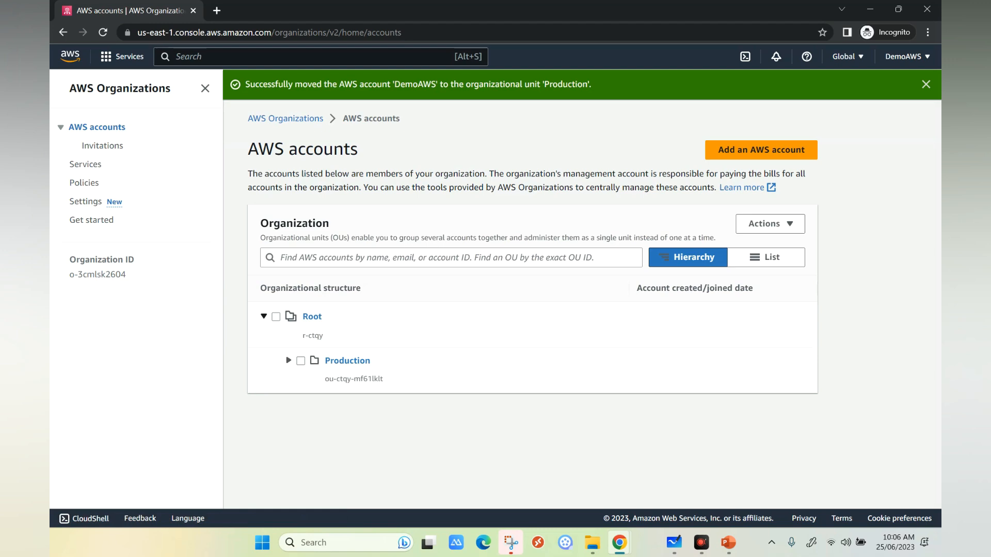
Create an organizational unit named non production directly under Root.
left_click(276, 317)
left_click(770, 224)
left_click(778, 260)
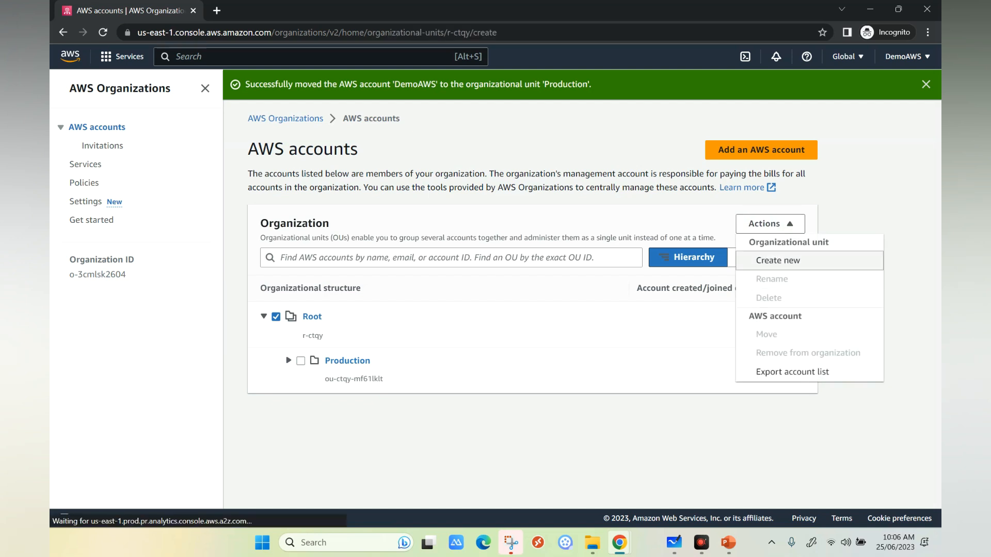
left_click(266, 283)
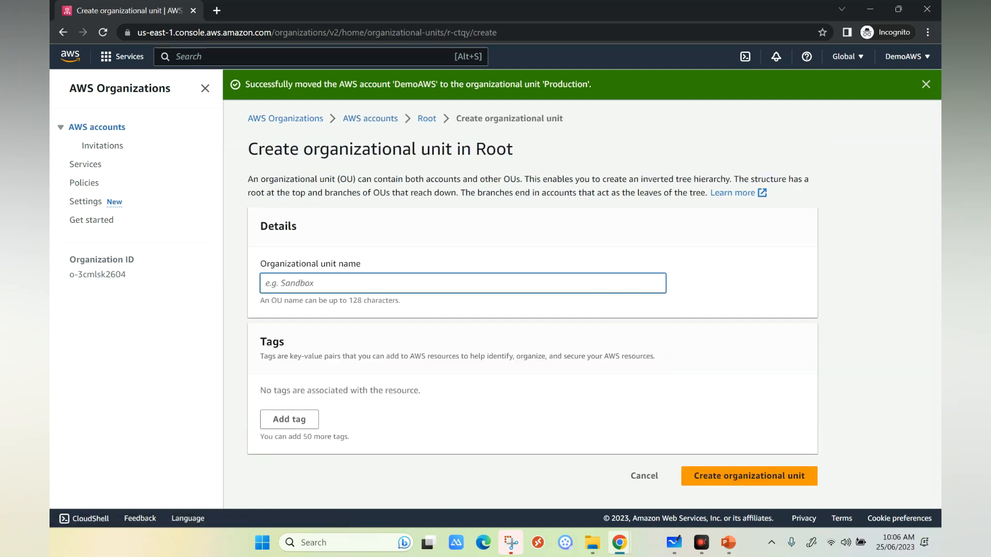
type("non production")
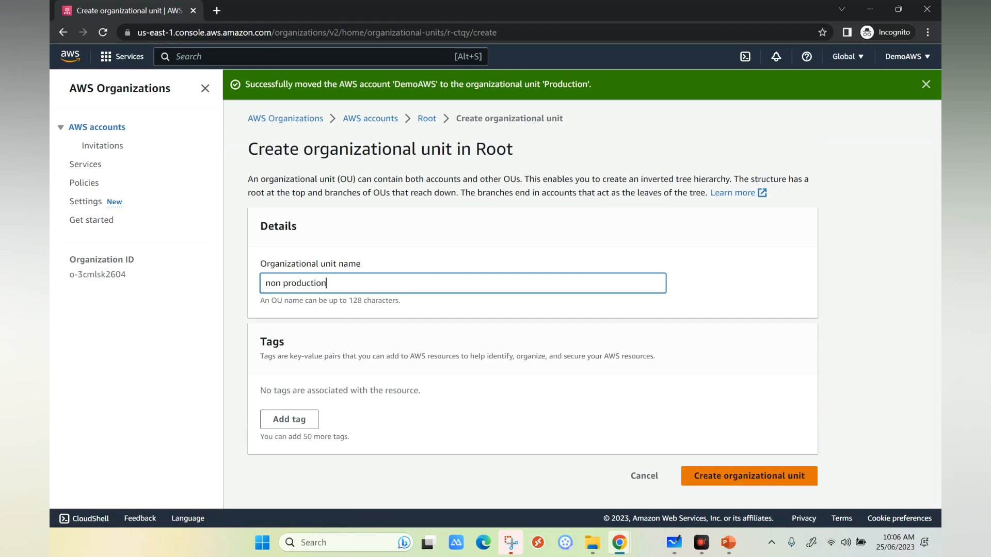
left_click(748, 476)
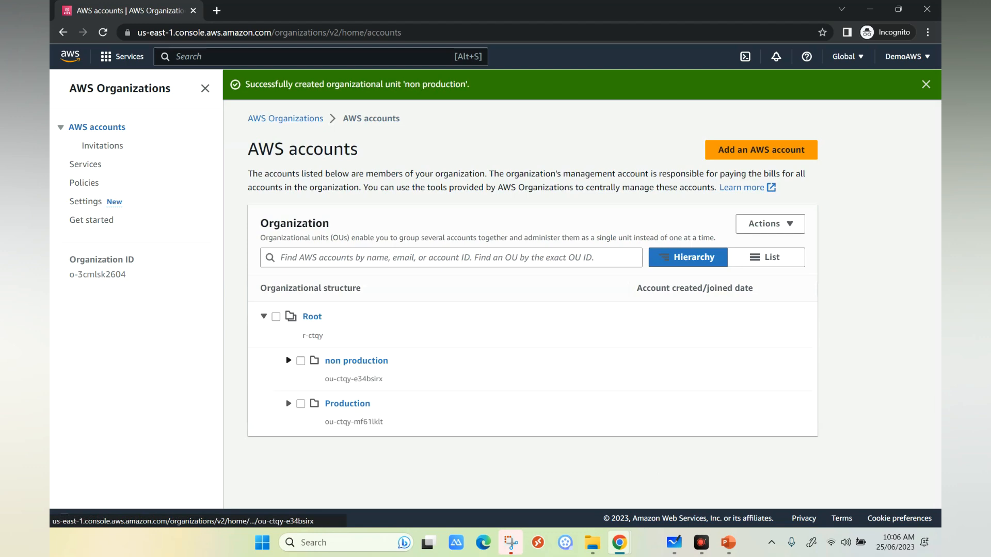
Create another organizational unit under Root and name it test/dev.
left_click(276, 317)
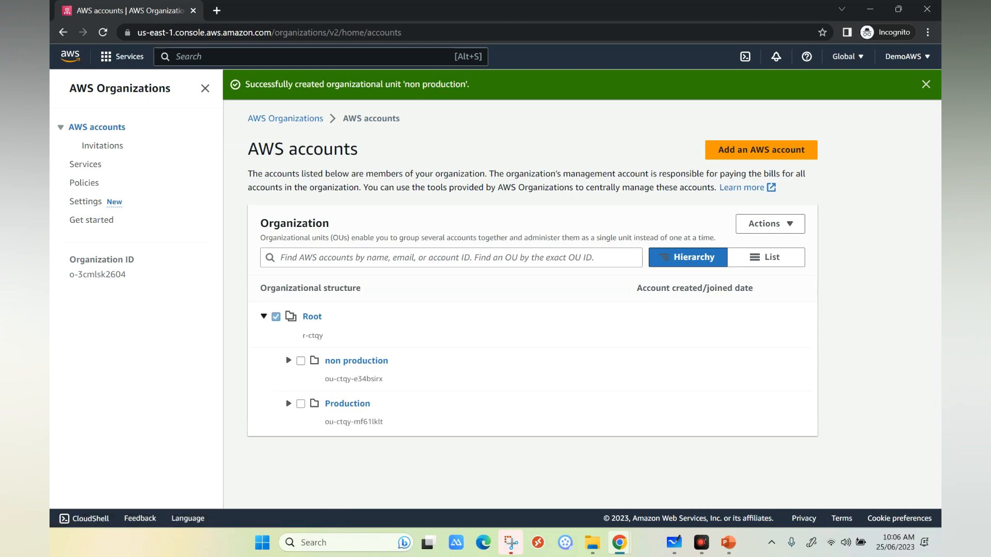
left_click(769, 223)
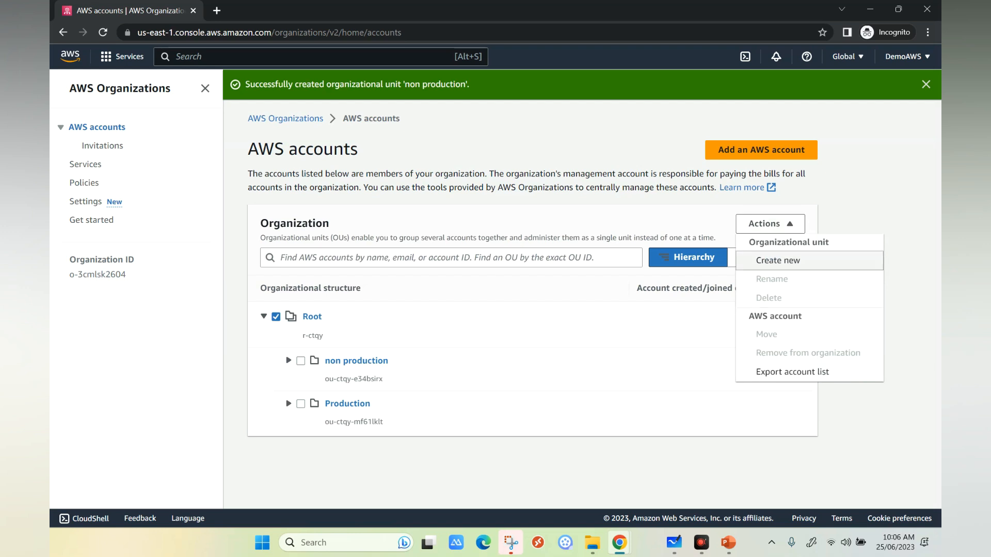
left_click(777, 260)
left_click(462, 283)
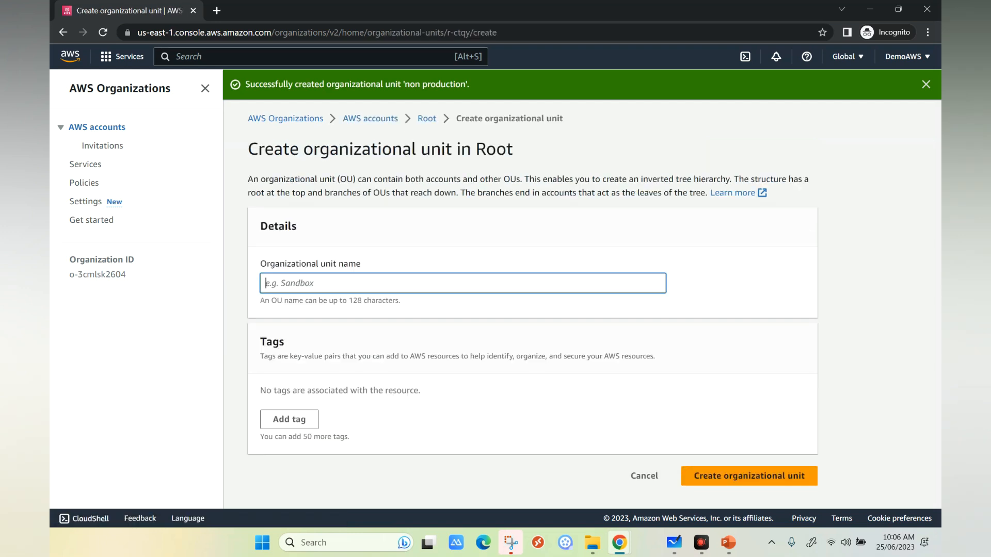
type("test/dev")
left_click(749, 476)
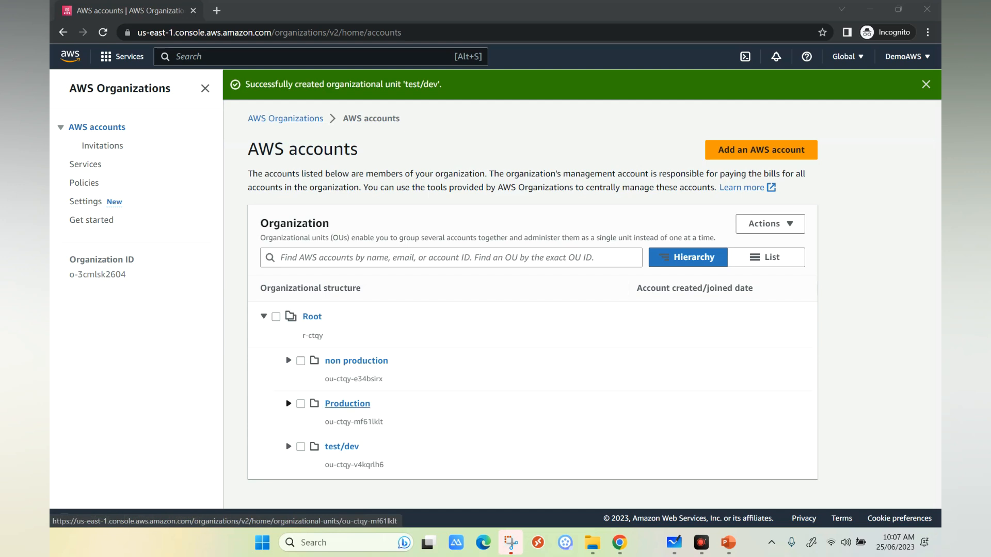
Create a nested organizational unit named VDI-Prod inside the Production unit.
left_click(300, 404)
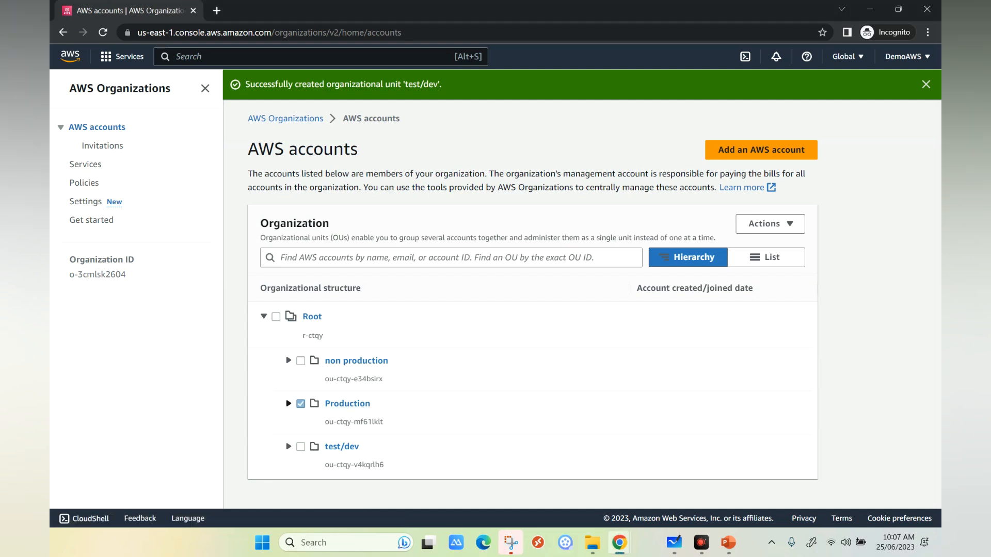
left_click(769, 224)
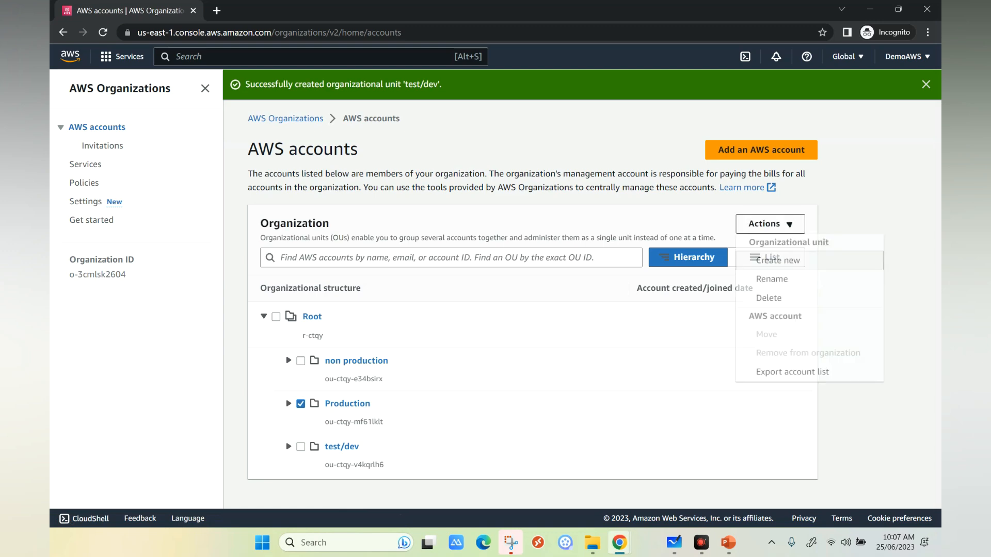
left_click(778, 260)
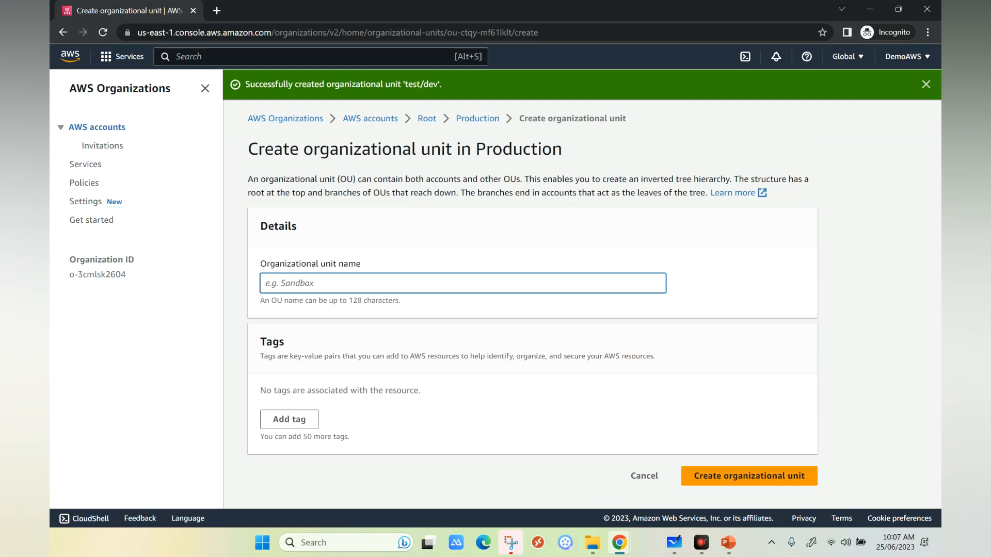
type("VDI-Prod")
left_click(749, 476)
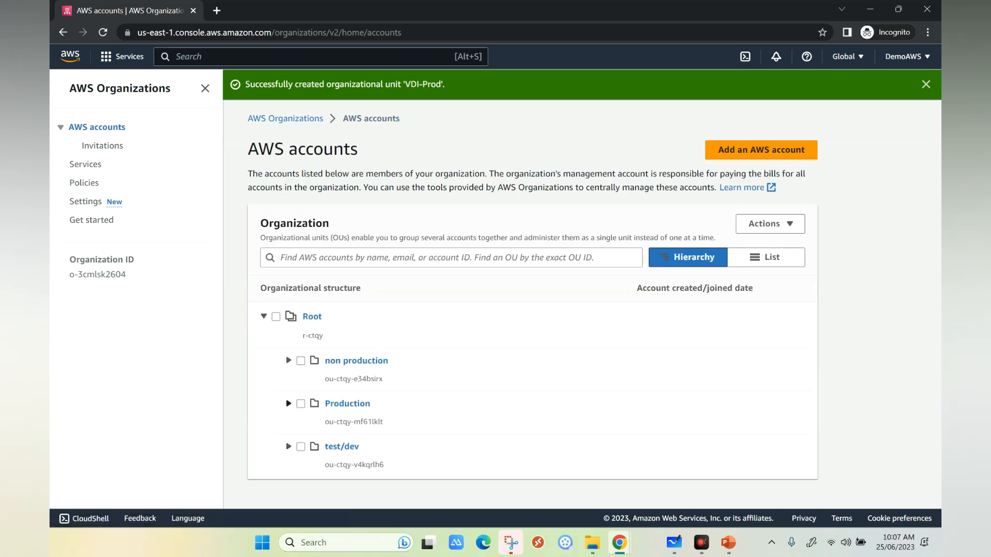
Examine the contents of the Production unit and the actions available for the DemoAWS management account.
left_click(288, 403)
scroll(310, 398, "down", 2)
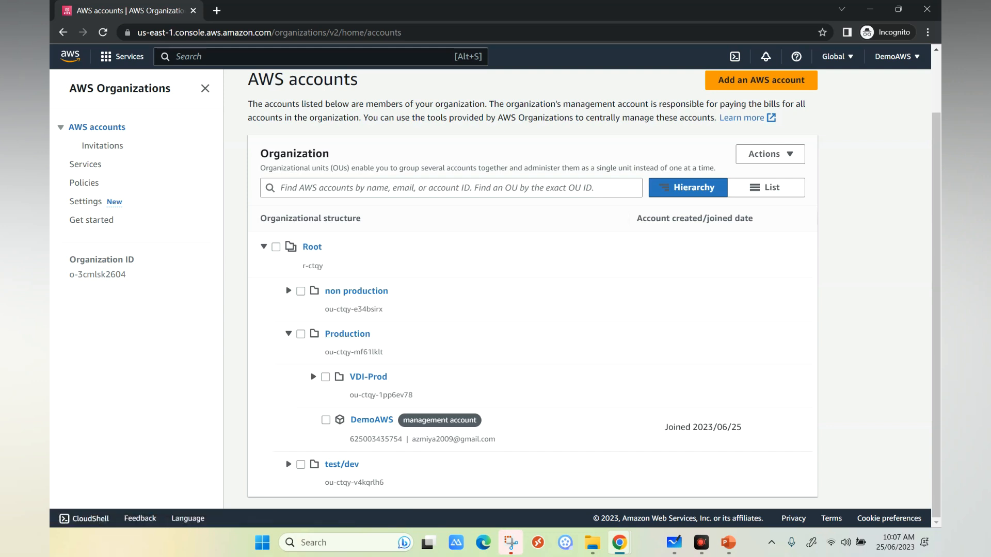
left_click(326, 419)
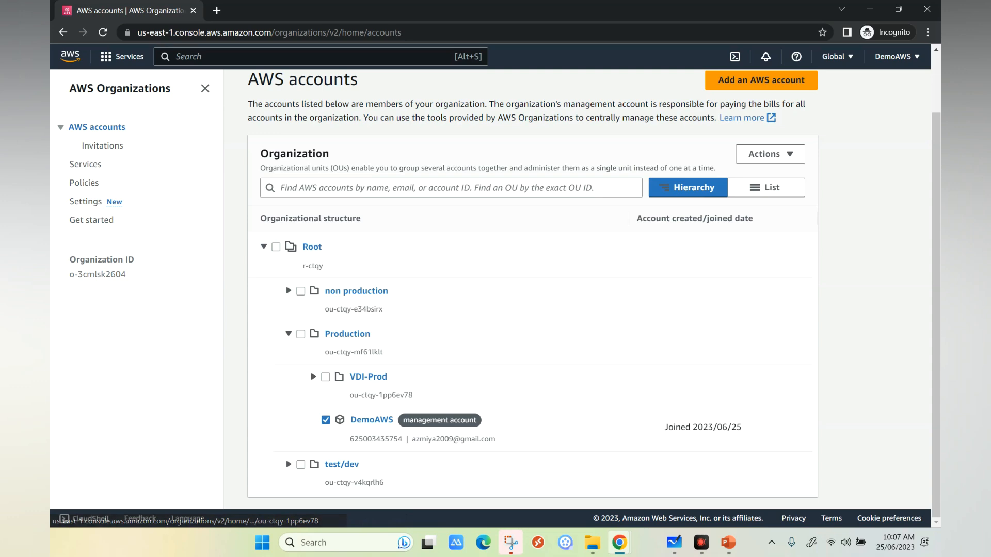
left_click(770, 154)
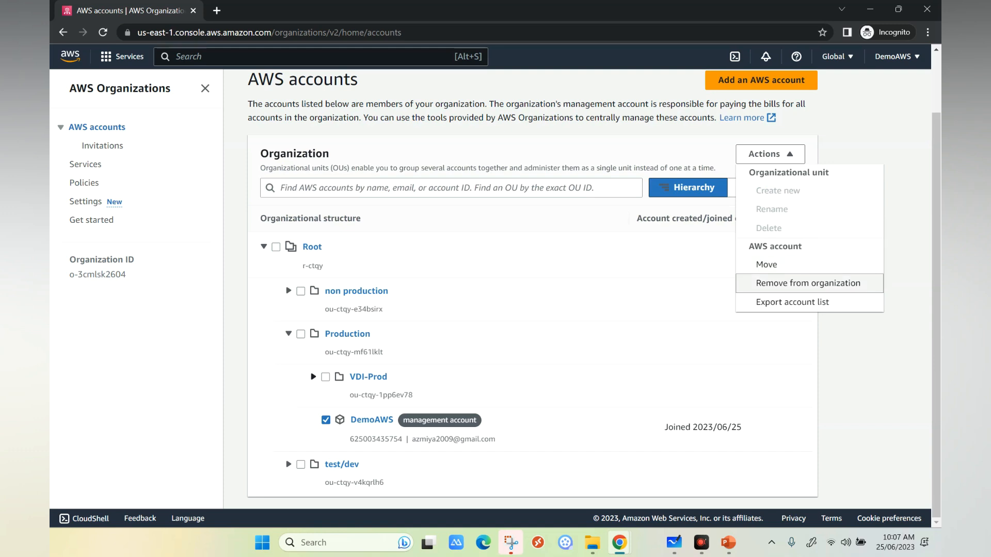
key("Escape")
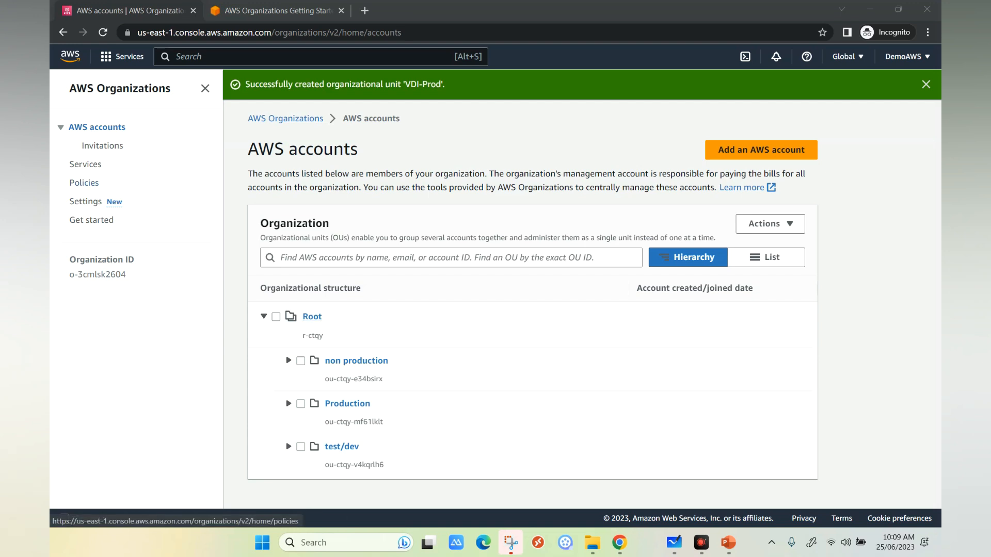
Enable service control policies for the organization.
left_click(84, 182)
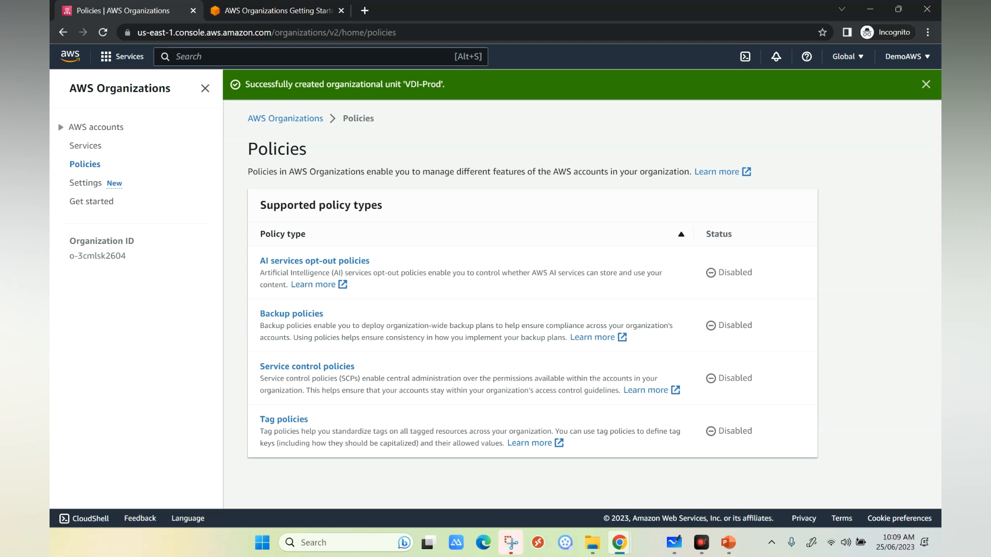
left_click_drag(355, 367, 278, 367)
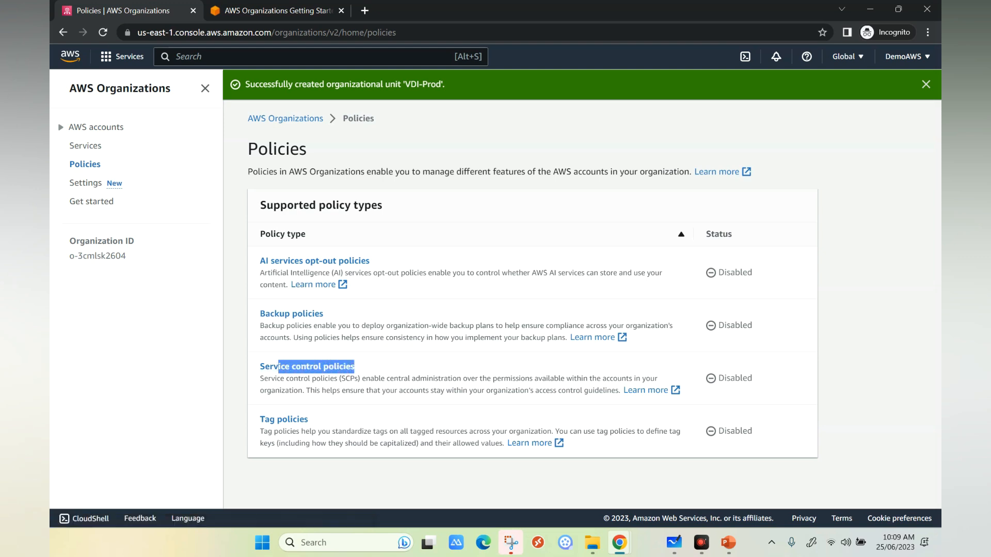
left_click(309, 367)
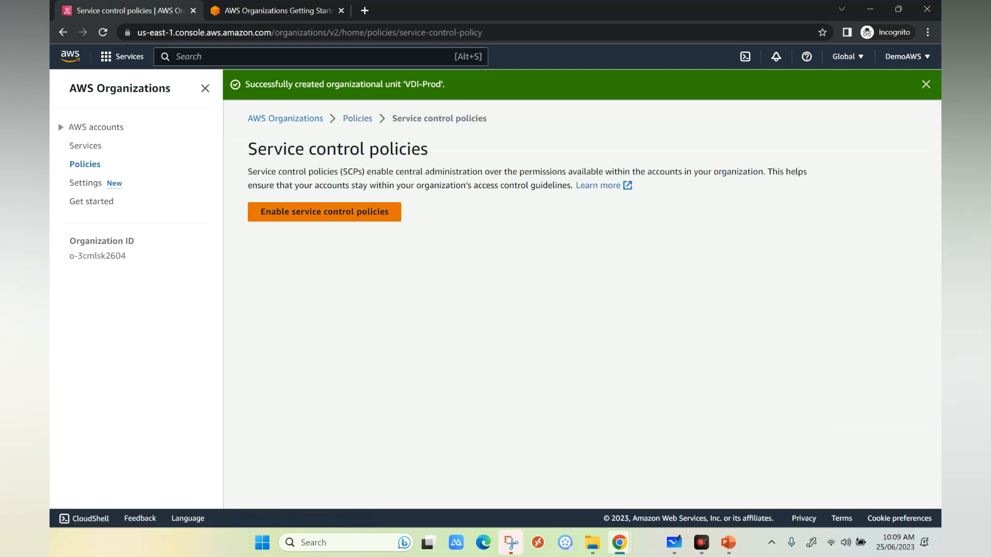
left_click(324, 212)
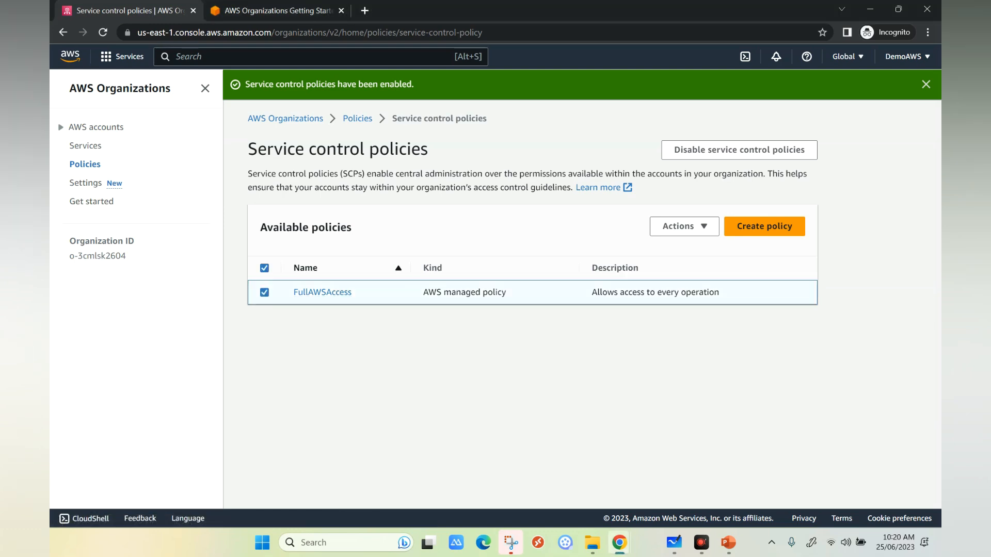
Try attaching the FullAWSAccess policy, choosing first the Production unit and instead Root as the target.
left_click(684, 226)
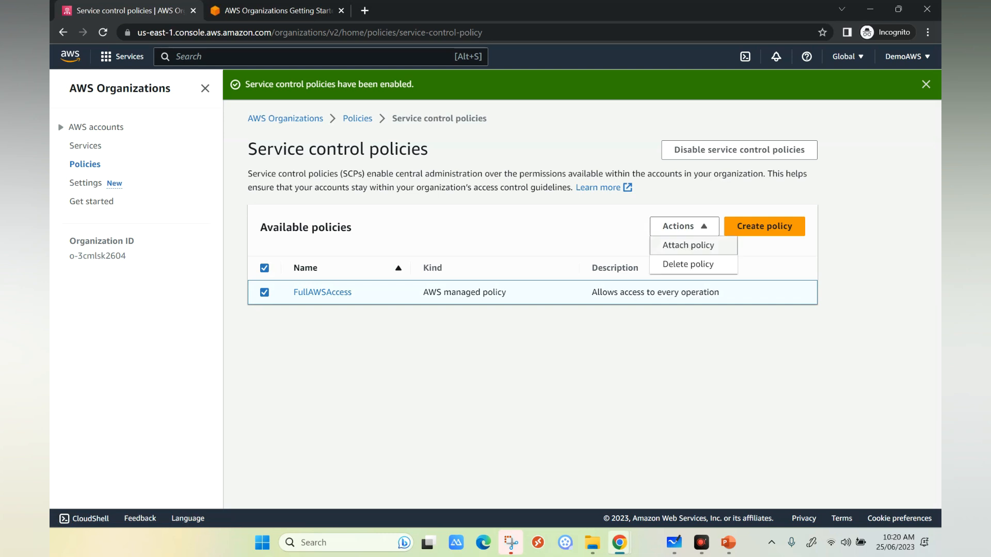
left_click(683, 242)
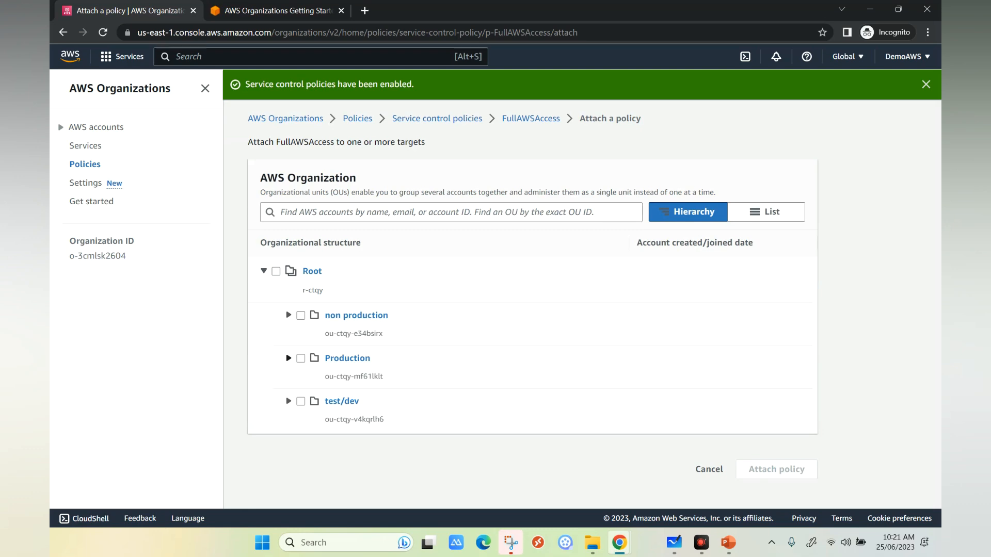
left_click(301, 359)
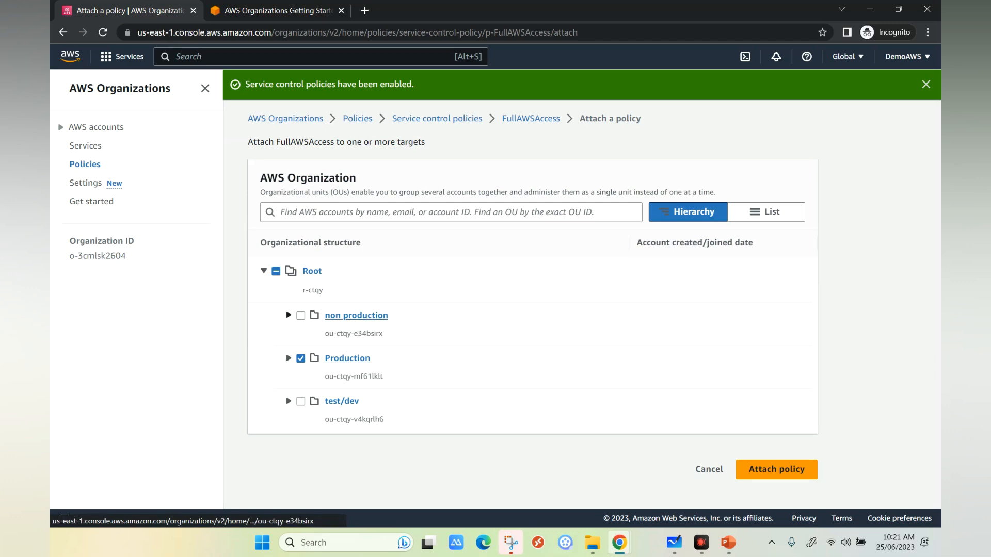
left_click(300, 358)
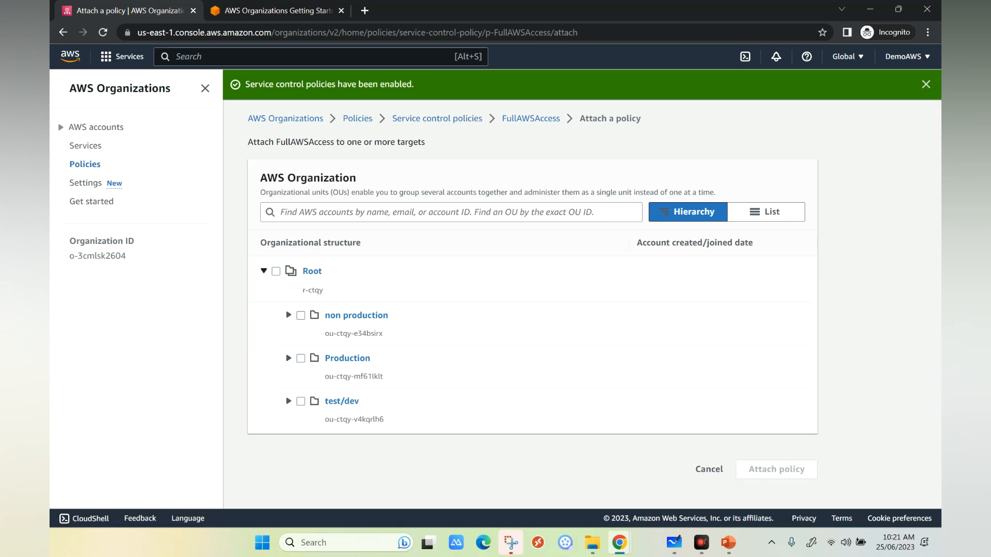
left_click(276, 271)
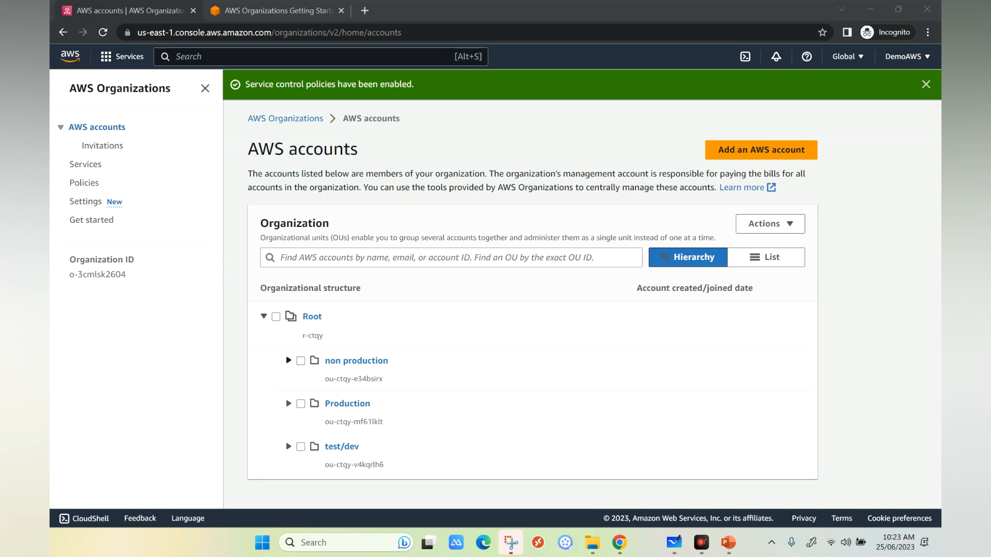
Check the non production unit's contents and review the fields for creating a new AWS account without creating one.
left_click(288, 361)
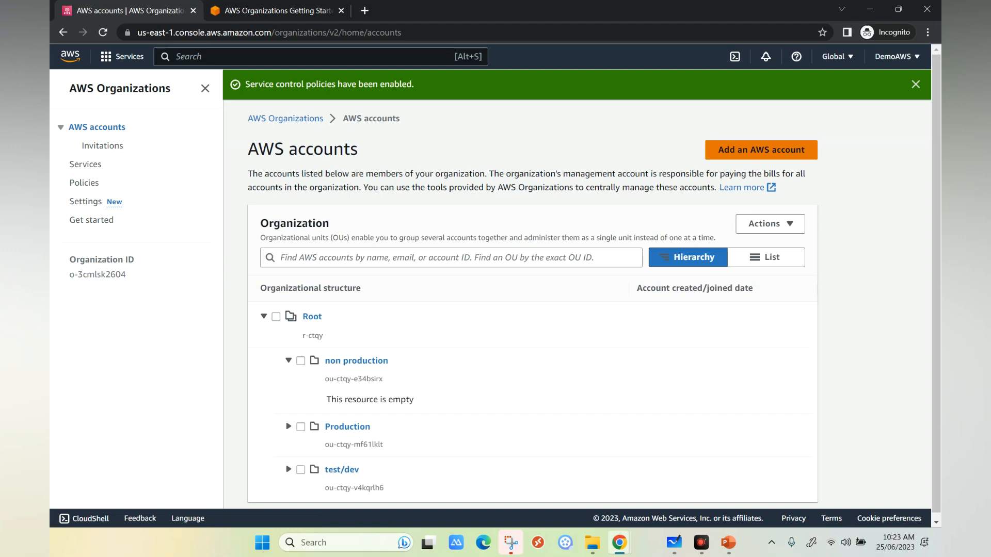
left_click(761, 149)
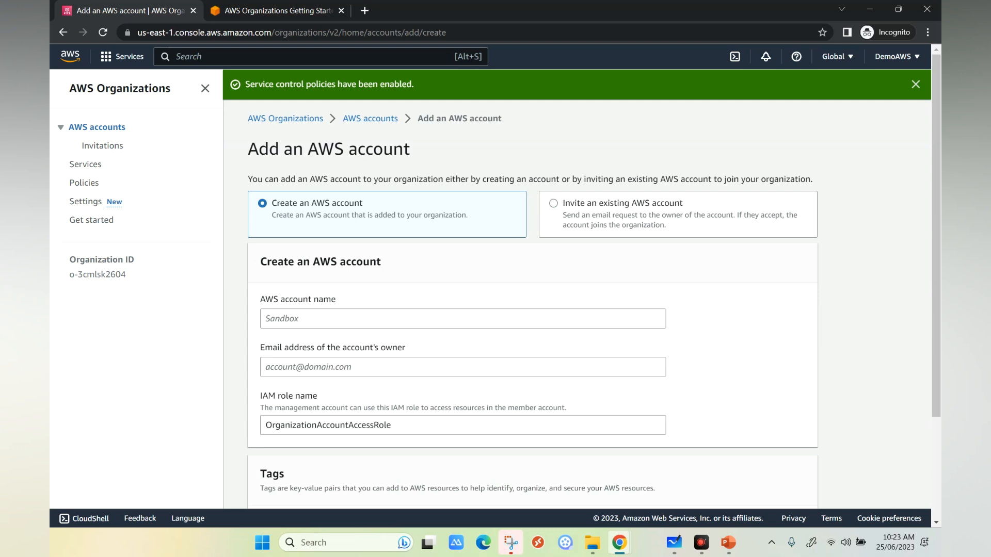
scroll(567, 283, "down", 1)
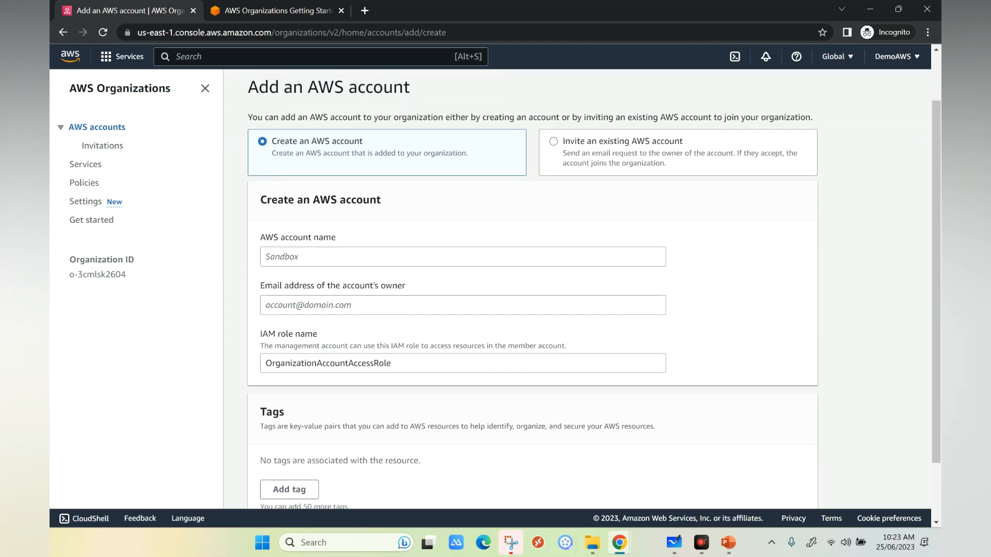
left_click(463, 256)
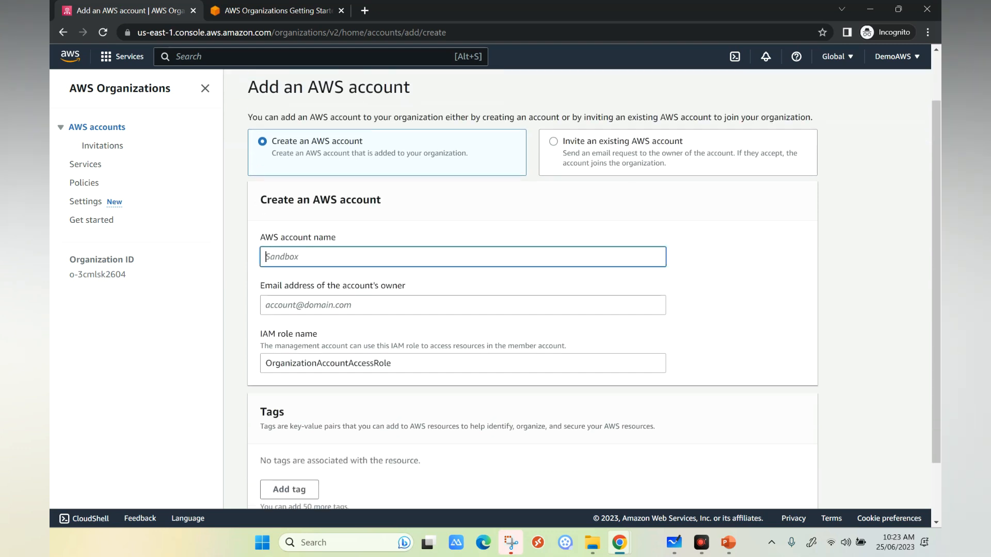
left_click(462, 305)
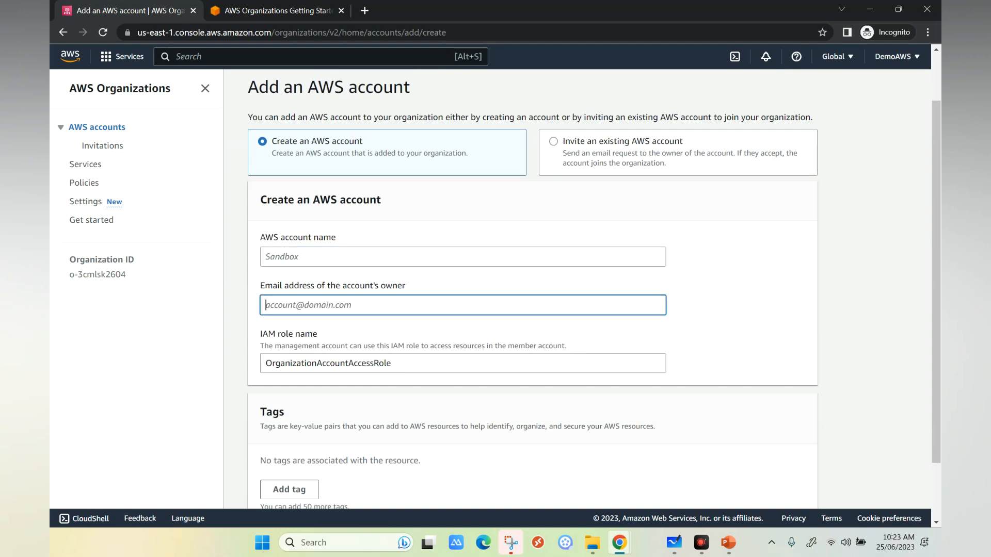
scroll(593, 294, "down", 1)
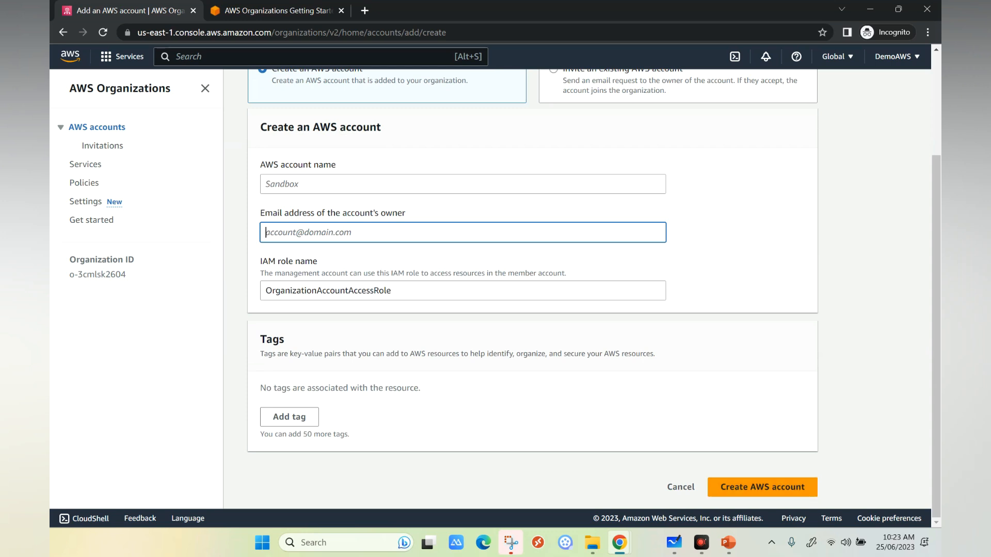
left_click(681, 487)
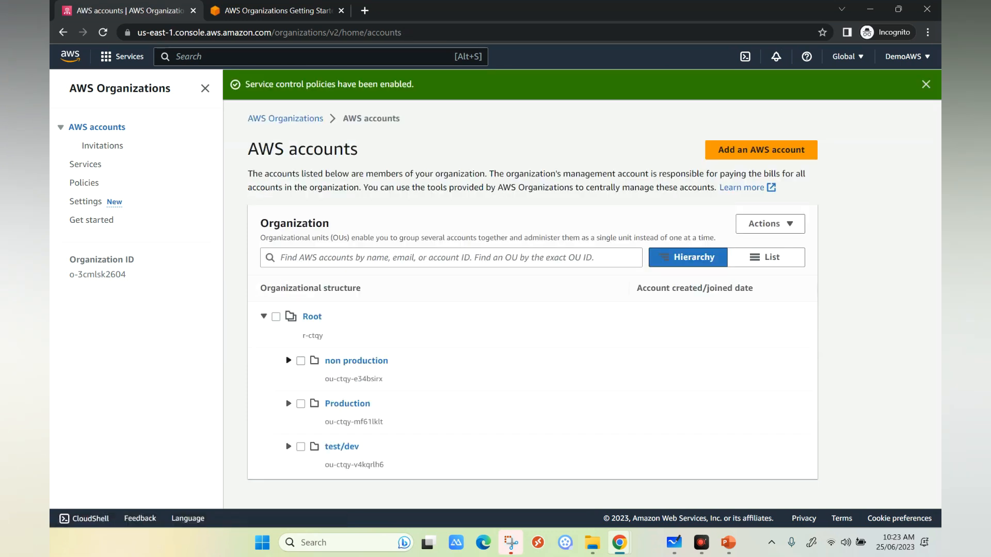
left_click(288, 361)
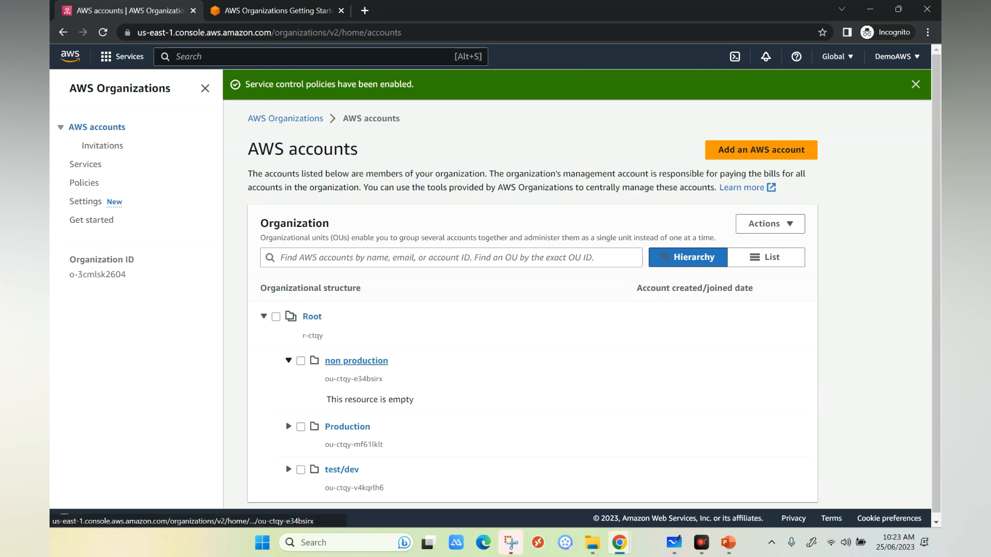